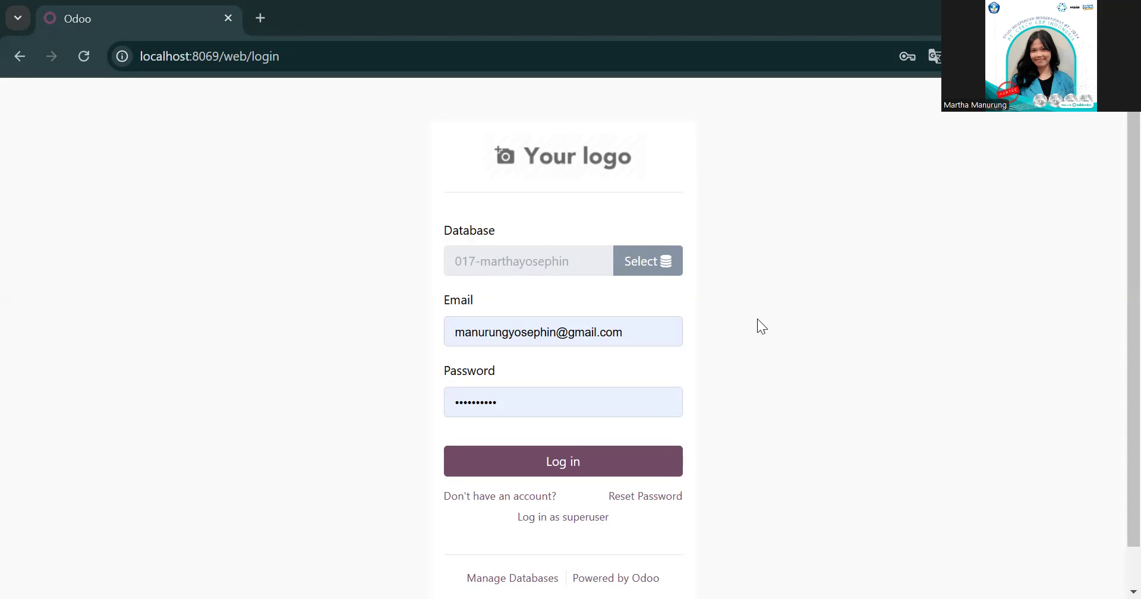
# Step: Log in to Odoo with the prefilled credentials and open the Sales app's settings
pyautogui.click(656, 461)
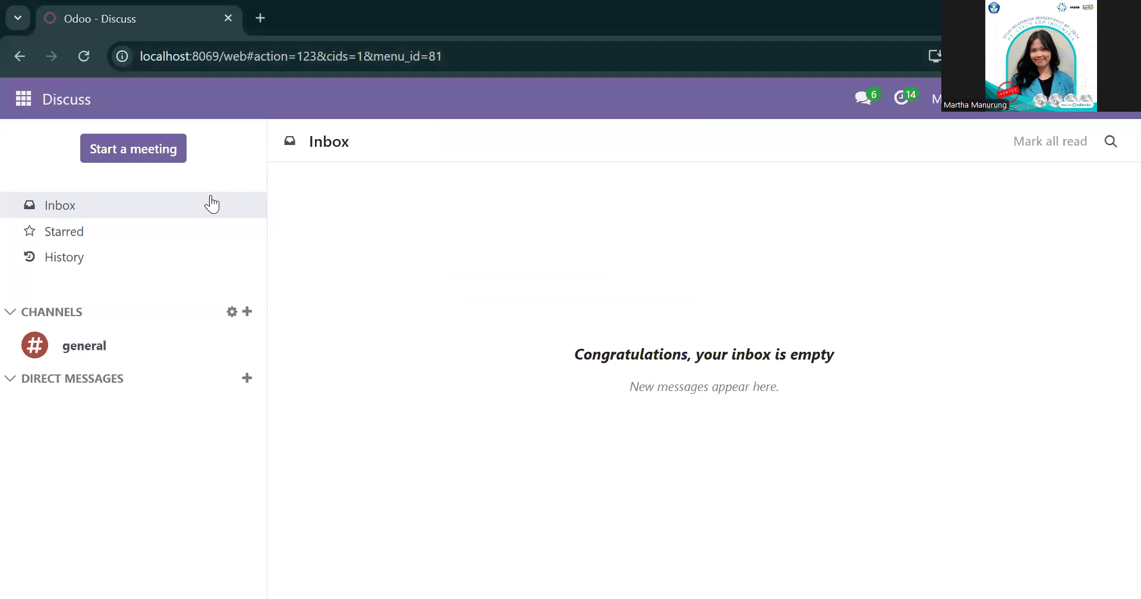
pyautogui.click(24, 99)
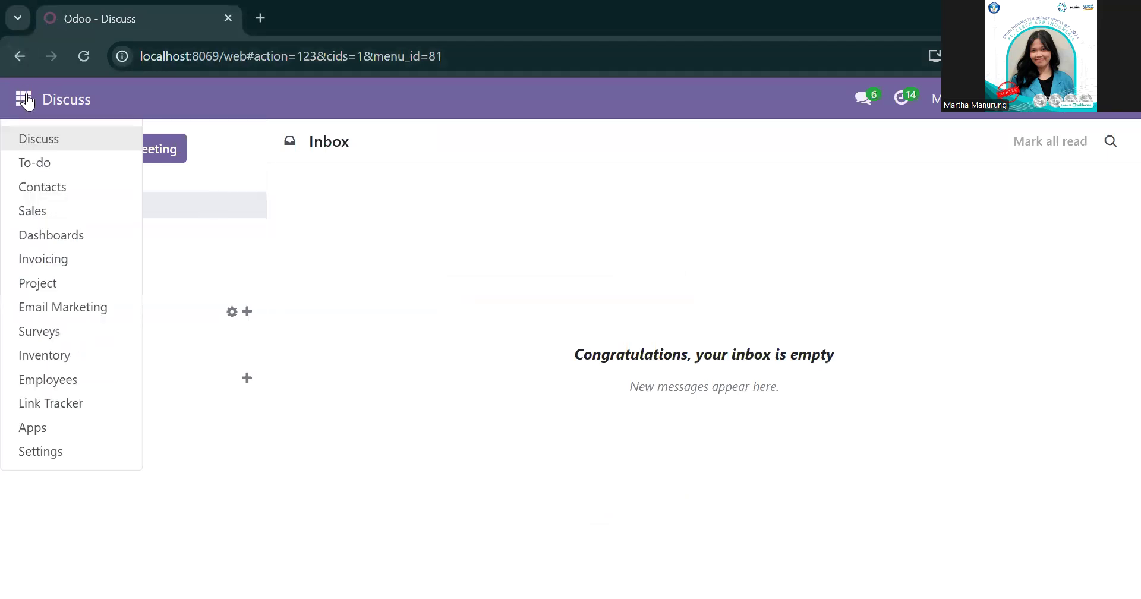
pyautogui.click(13, 212)
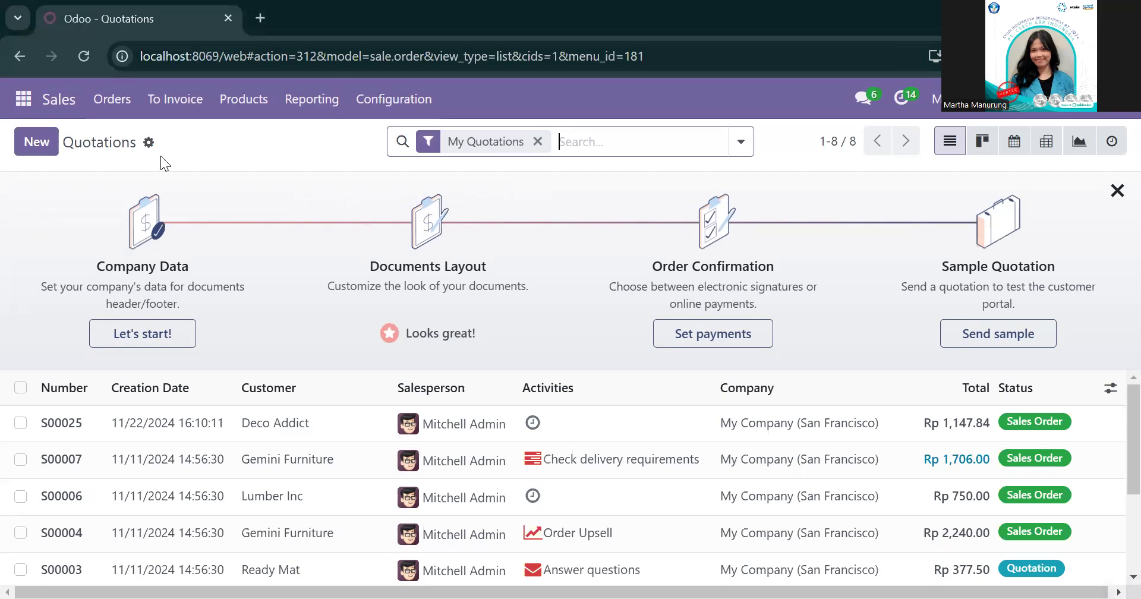
pyautogui.click(380, 101)
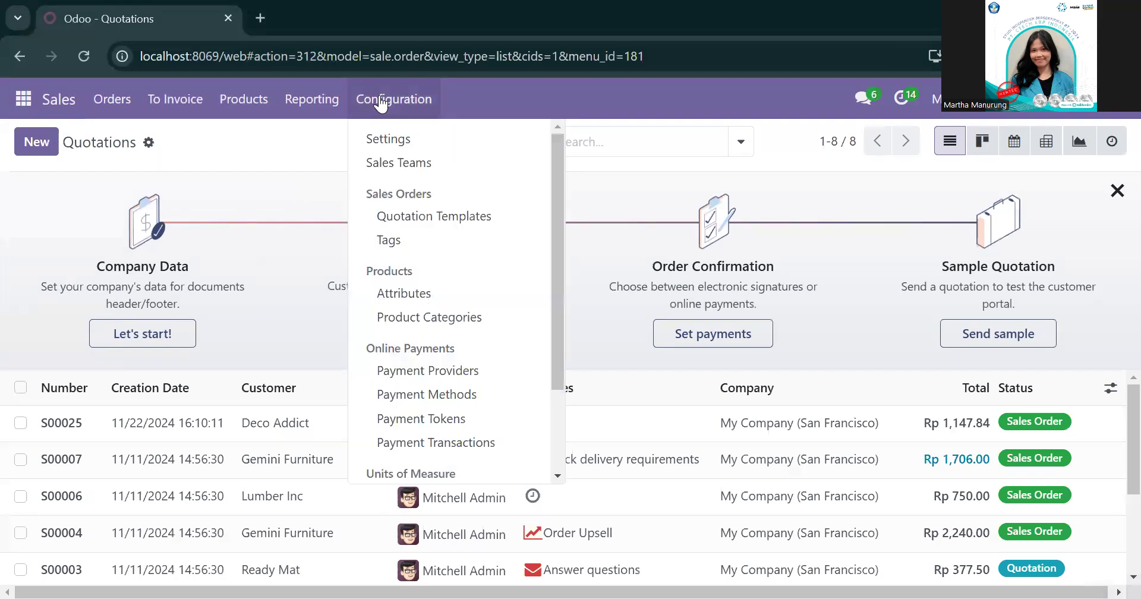
pyautogui.click(393, 138)
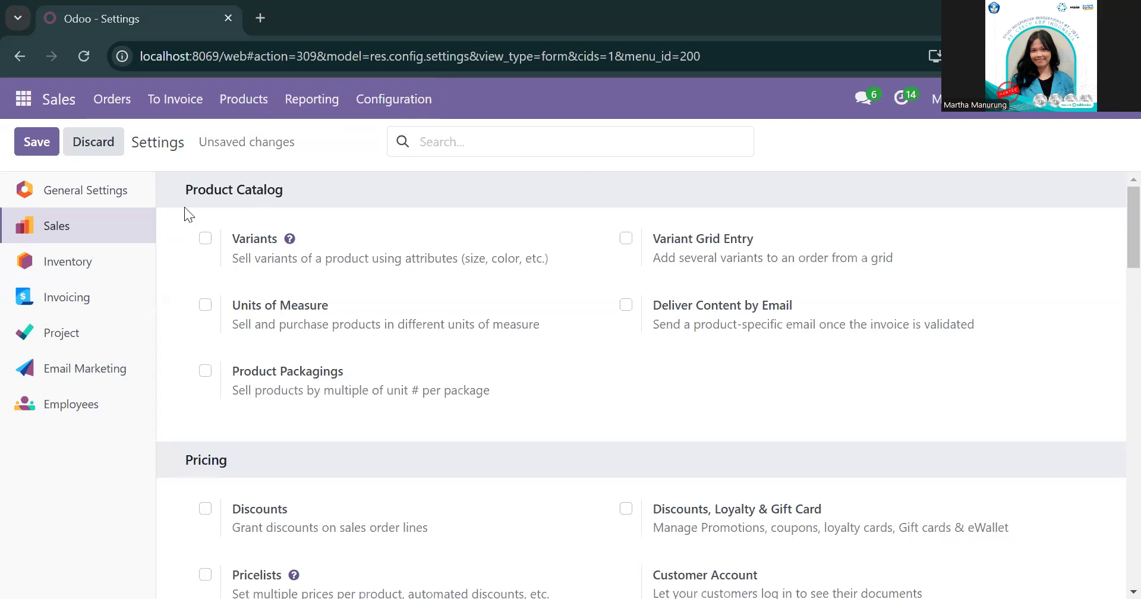
# Step: Enable Variants and Units of Measure in the product catalog settings, plus Discounts and Pricelists in the pricing settings
pyautogui.click(205, 238)
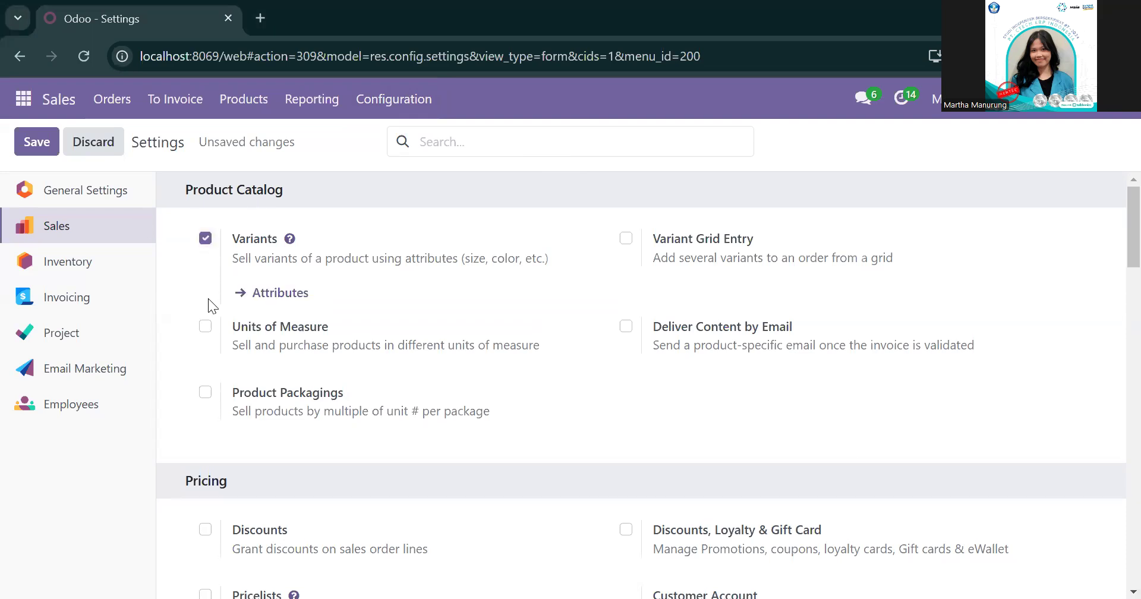
pyautogui.click(207, 327)
pyautogui.scroll(-2, 212, 327)
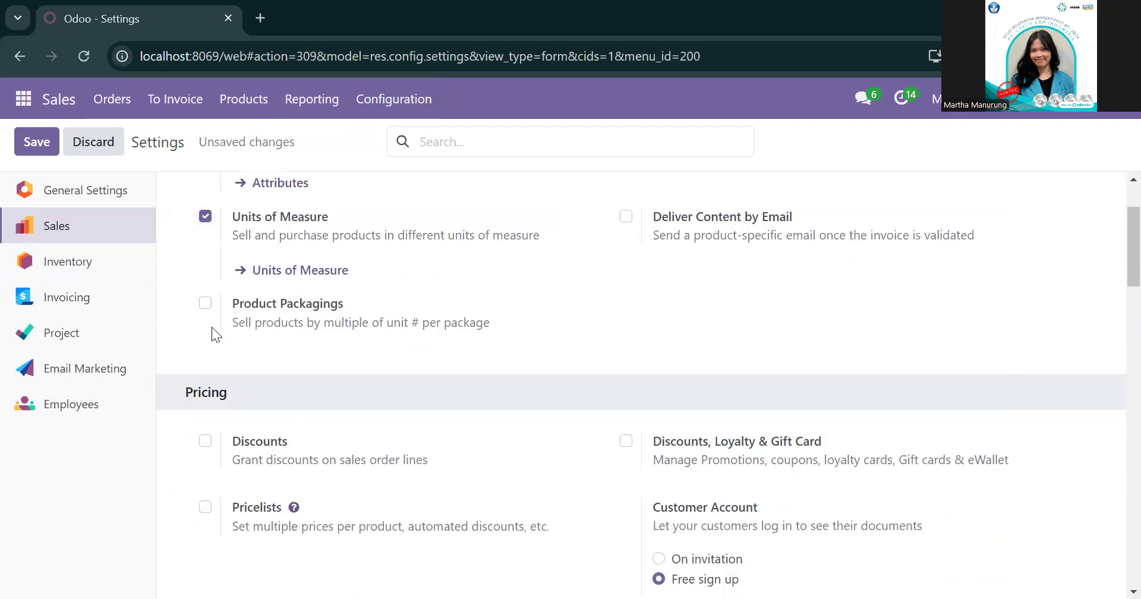
pyautogui.scroll(-2, 211, 326)
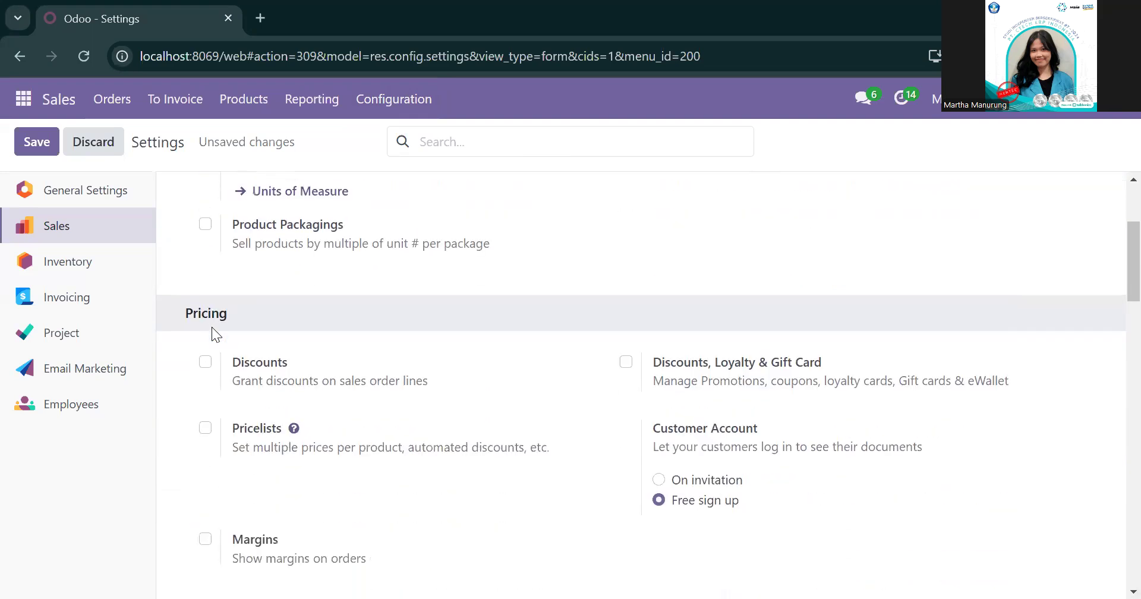
pyautogui.click(205, 352)
pyautogui.click(209, 419)
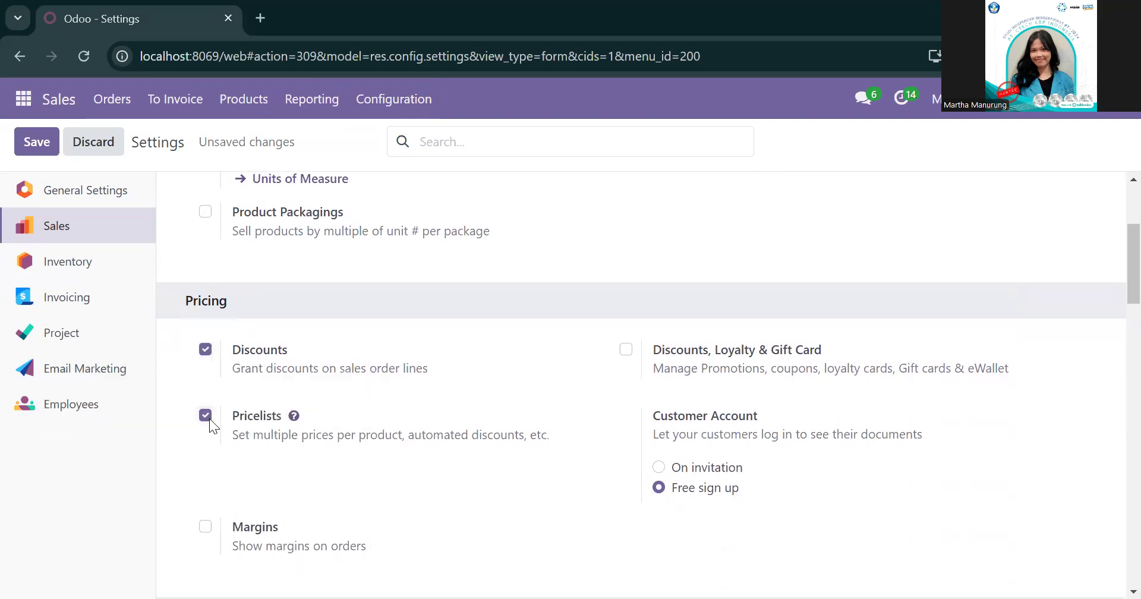
# Step: Review the Quotations & Orders options, including online signature, online payment and quotation templates, and the shipping and invoicing settings
pyautogui.scroll(-2, 209, 418)
pyautogui.scroll(-4, 210, 418)
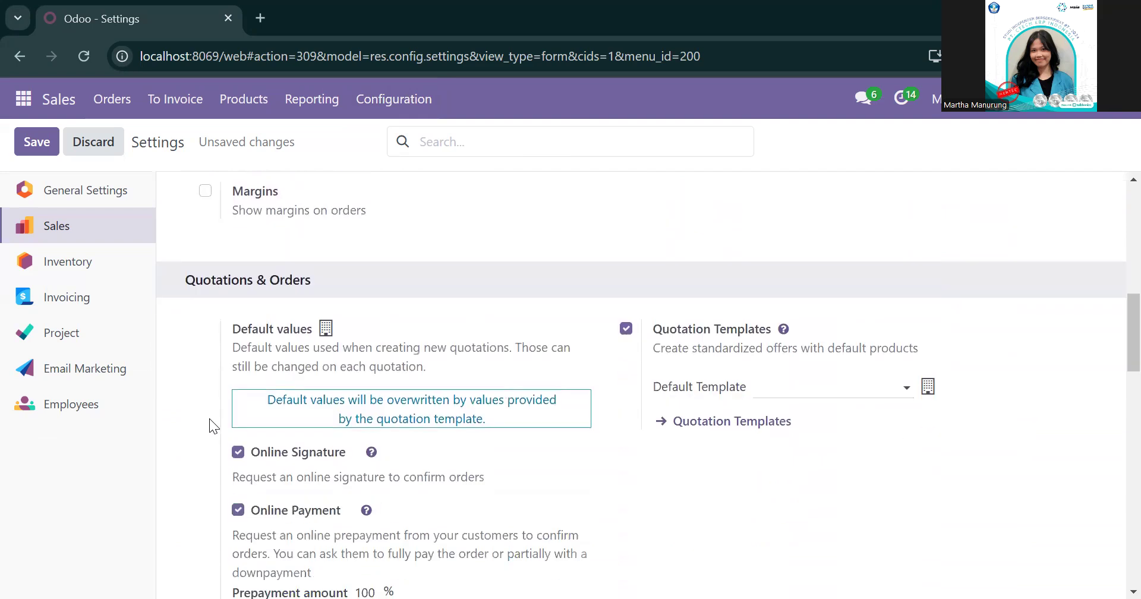
pyautogui.scroll(-1, 210, 418)
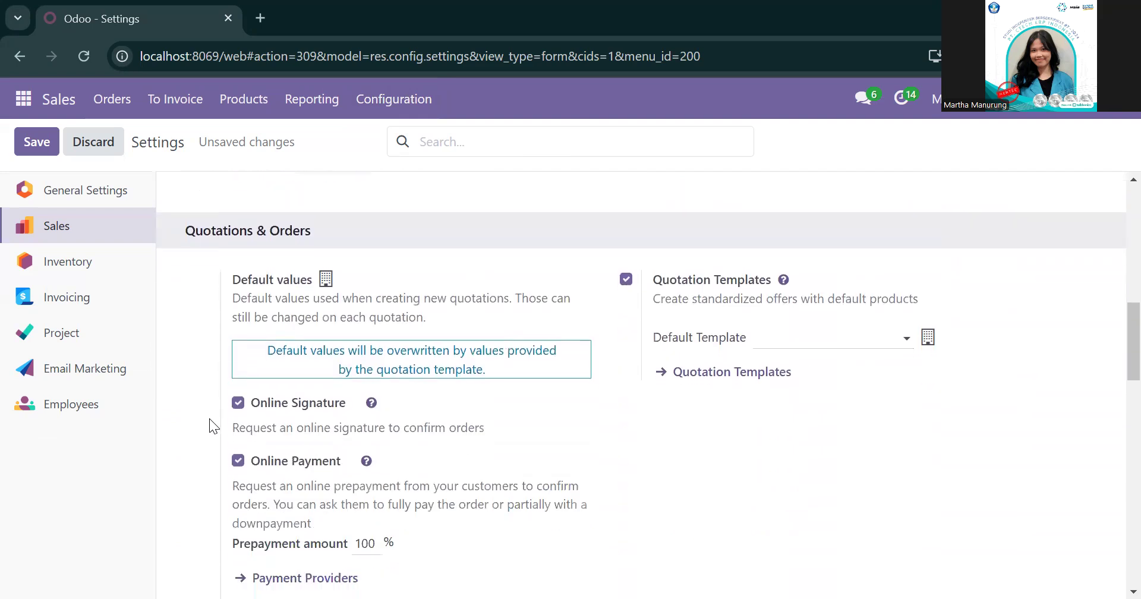
pyautogui.scroll(-1, 305, 420)
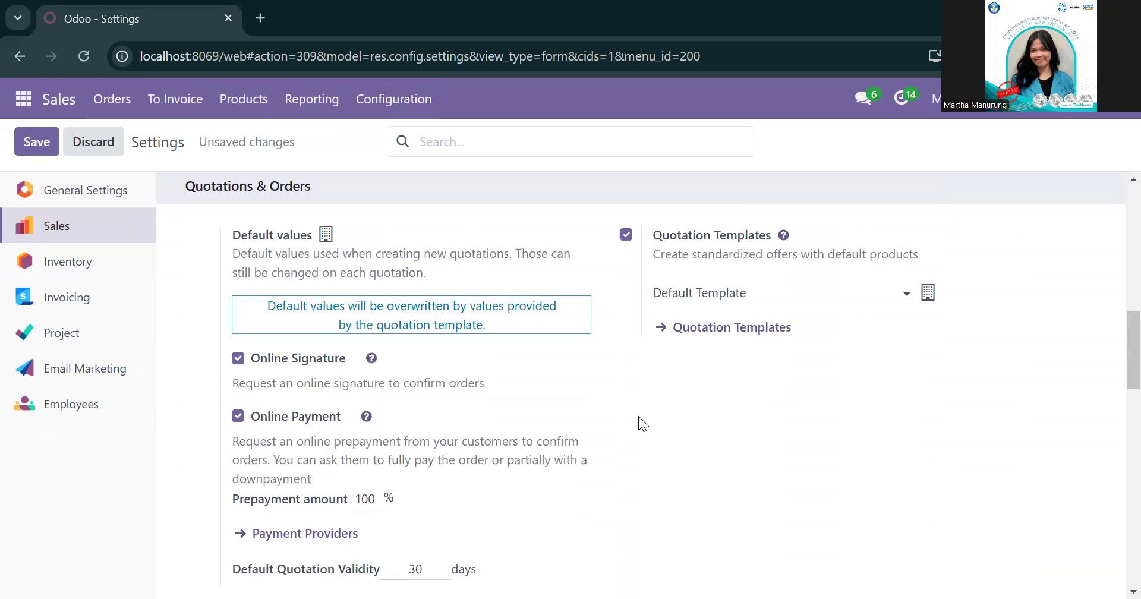
pyautogui.scroll(1, 638, 423)
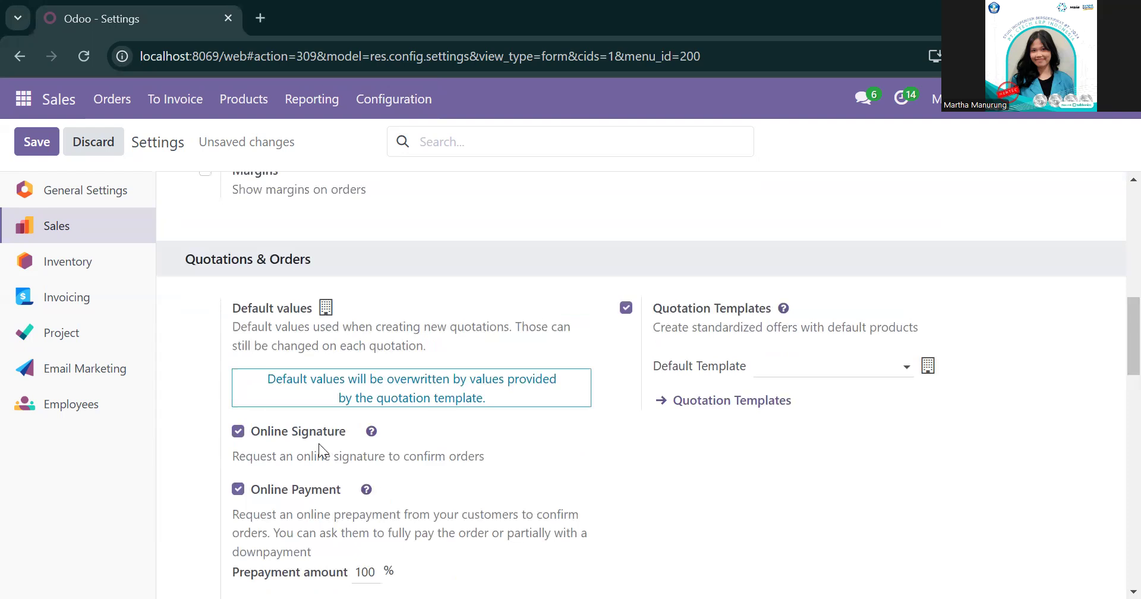
pyautogui.scroll(-1, 318, 443)
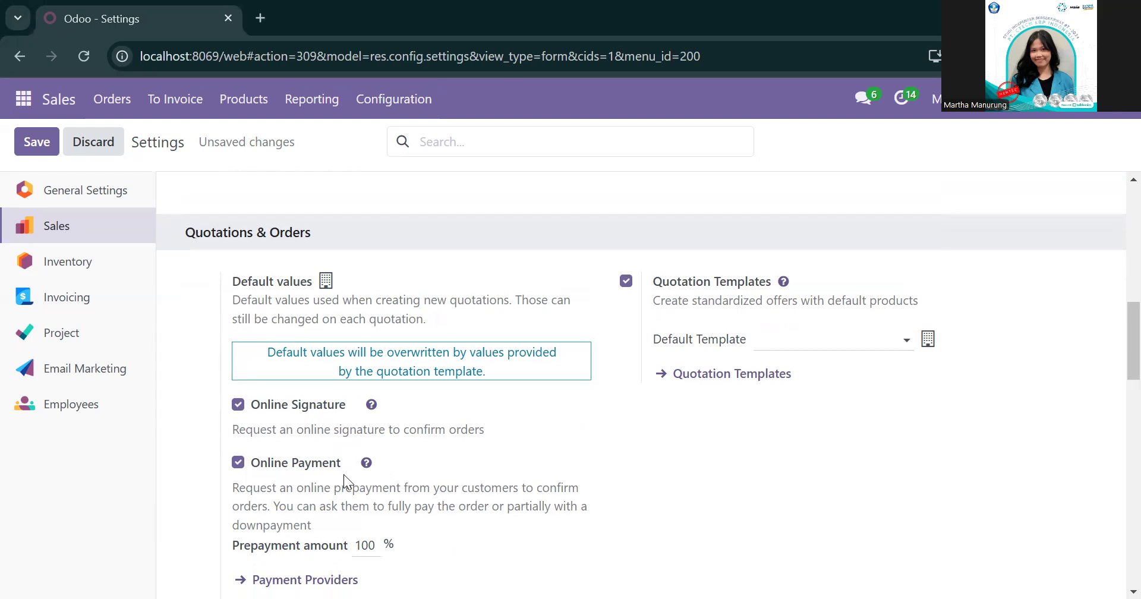
pyautogui.scroll(-5, 632, 447)
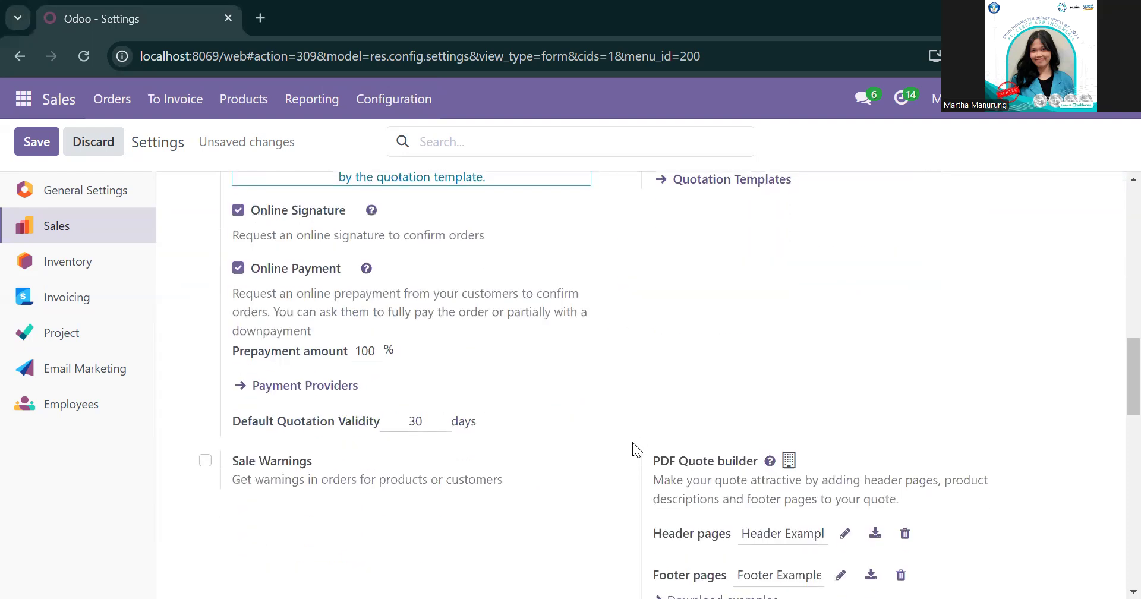
pyautogui.scroll(-8, 632, 442)
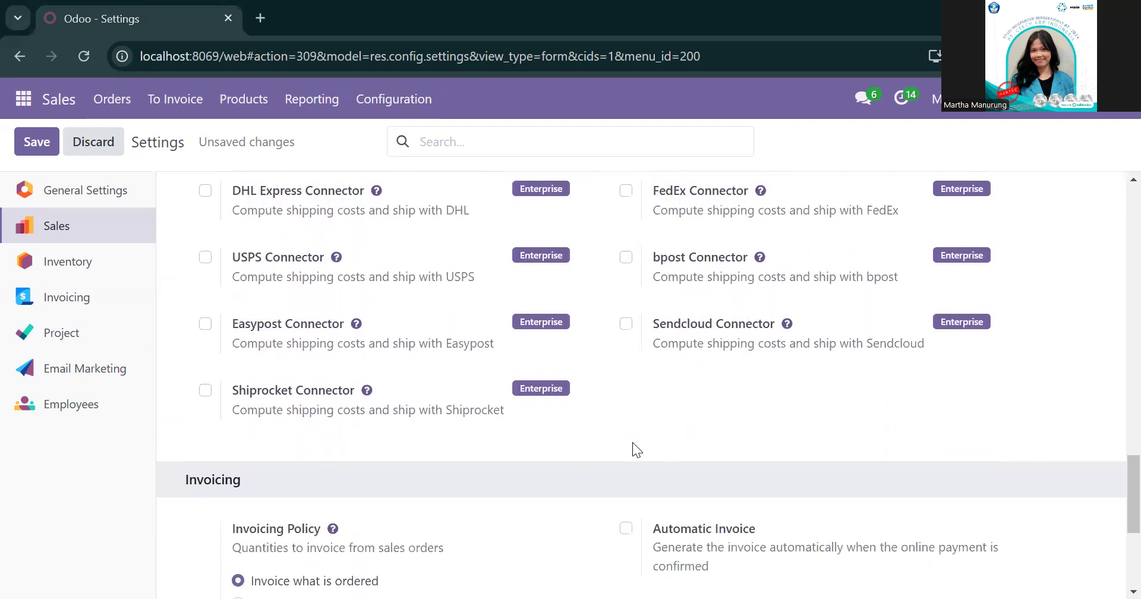
pyautogui.scroll(12, 632, 442)
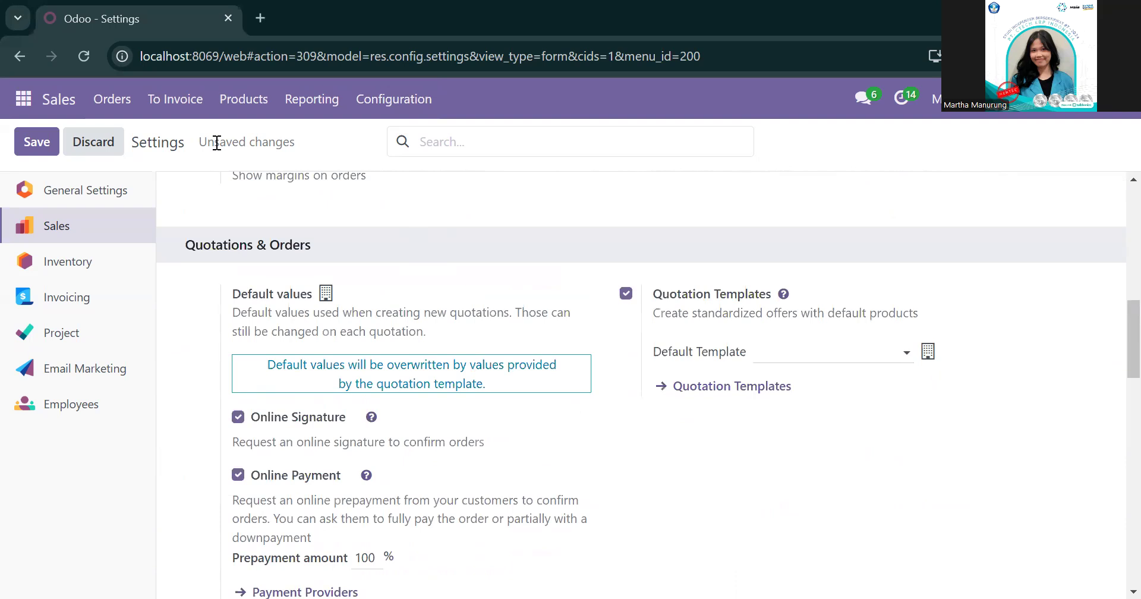
# Step: Switch to the Invoicing app and save the pending Sales settings changes on leaving
pyautogui.click(24, 99)
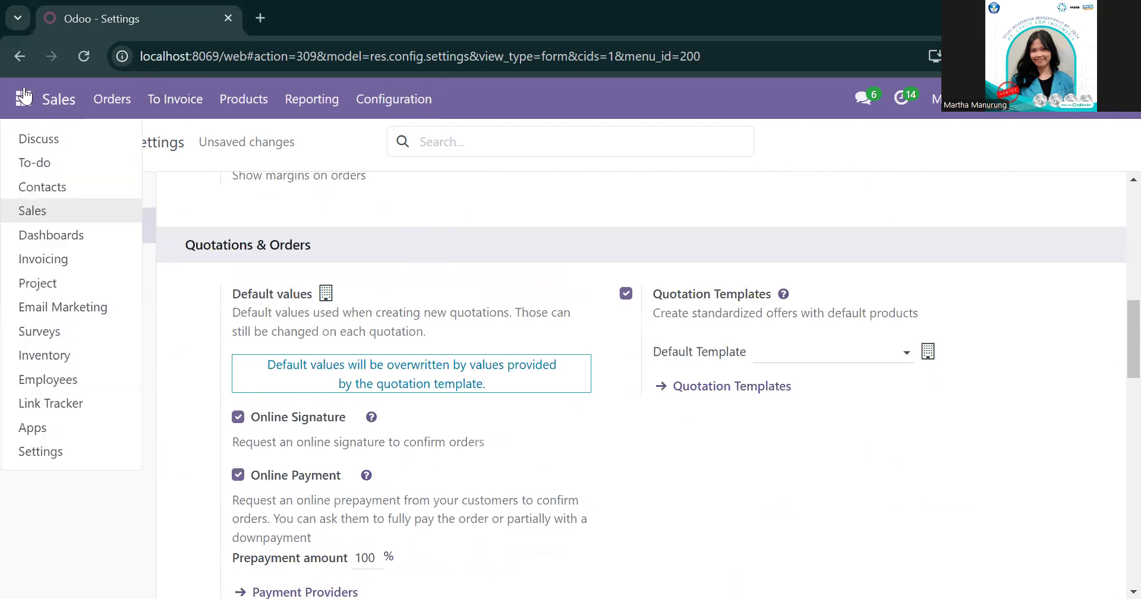
pyautogui.click(58, 261)
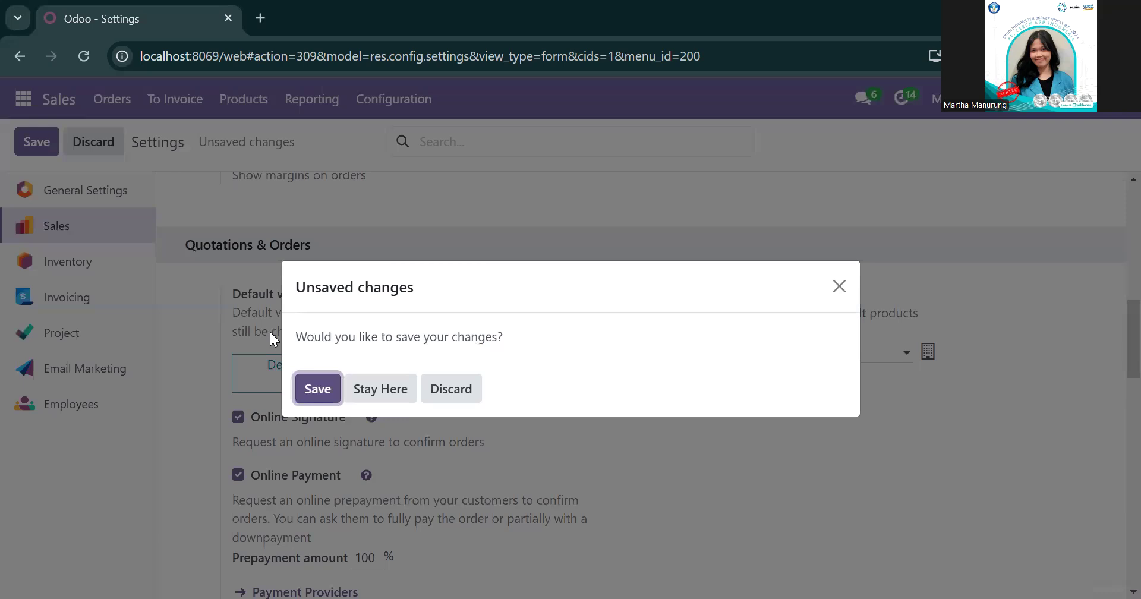
pyautogui.click(313, 389)
pyautogui.click(313, 389)
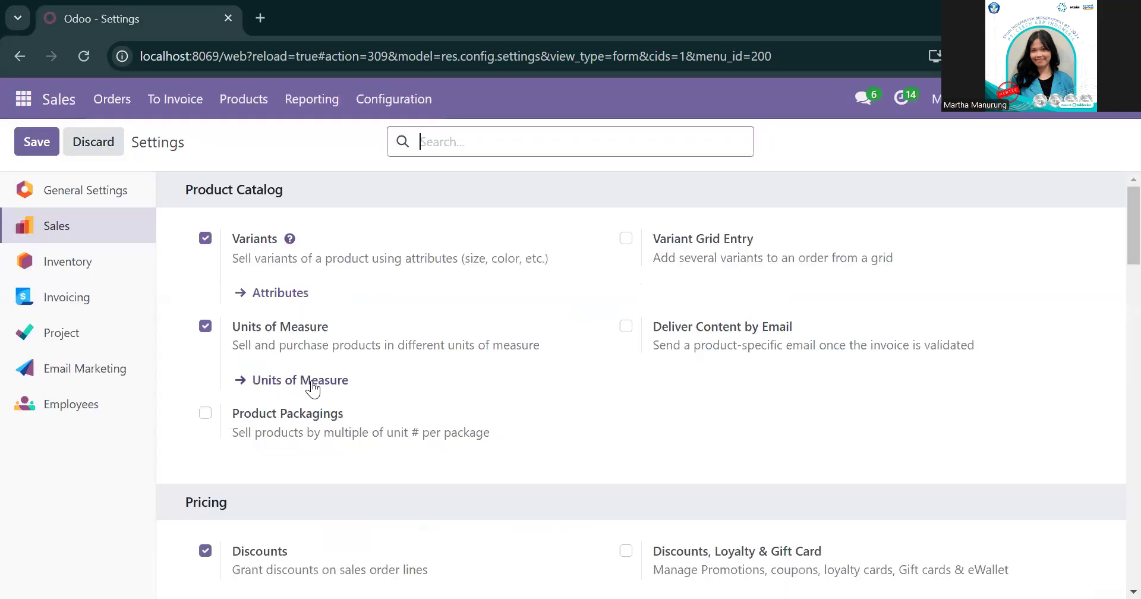
# Step: Go to the Invoicing app and open its list of payment terms
pyautogui.click(24, 99)
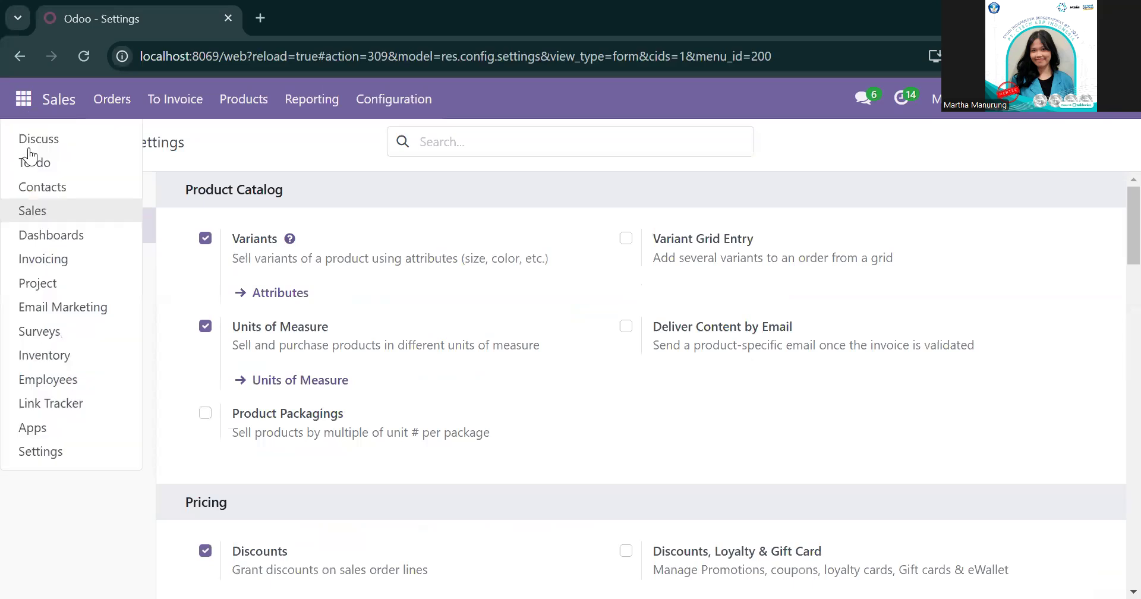
pyautogui.click(37, 259)
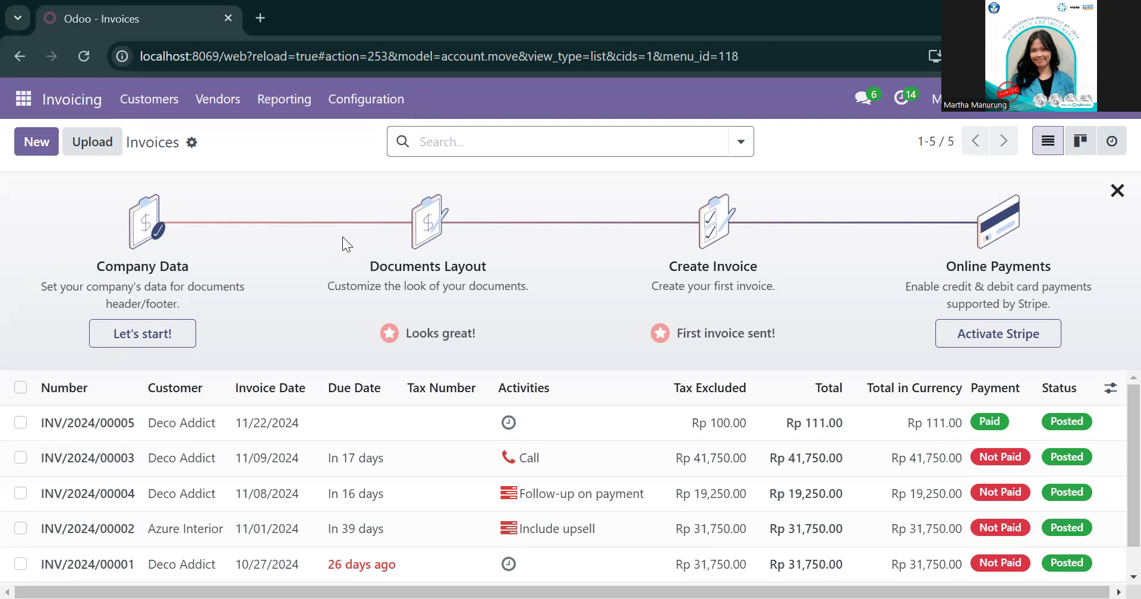
pyautogui.click(359, 102)
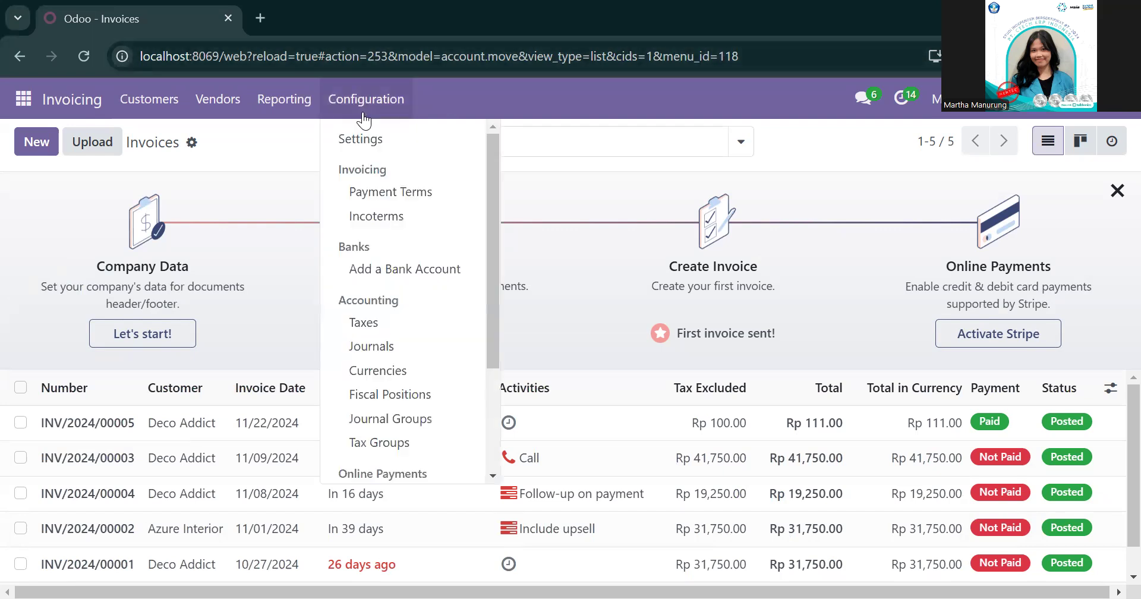
pyautogui.click(390, 190)
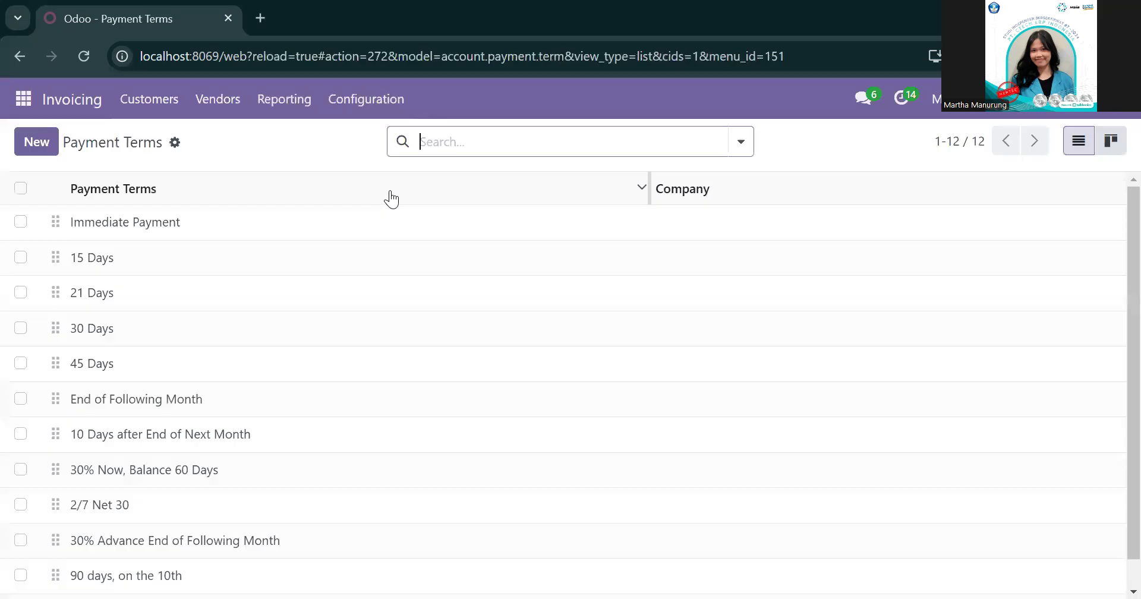
# Step: Examine the existing payment terms in the list, from immediate payment to the installment and discount terms
pyautogui.scroll(-1, 425, 510)
pyautogui.scroll(1, 424, 510)
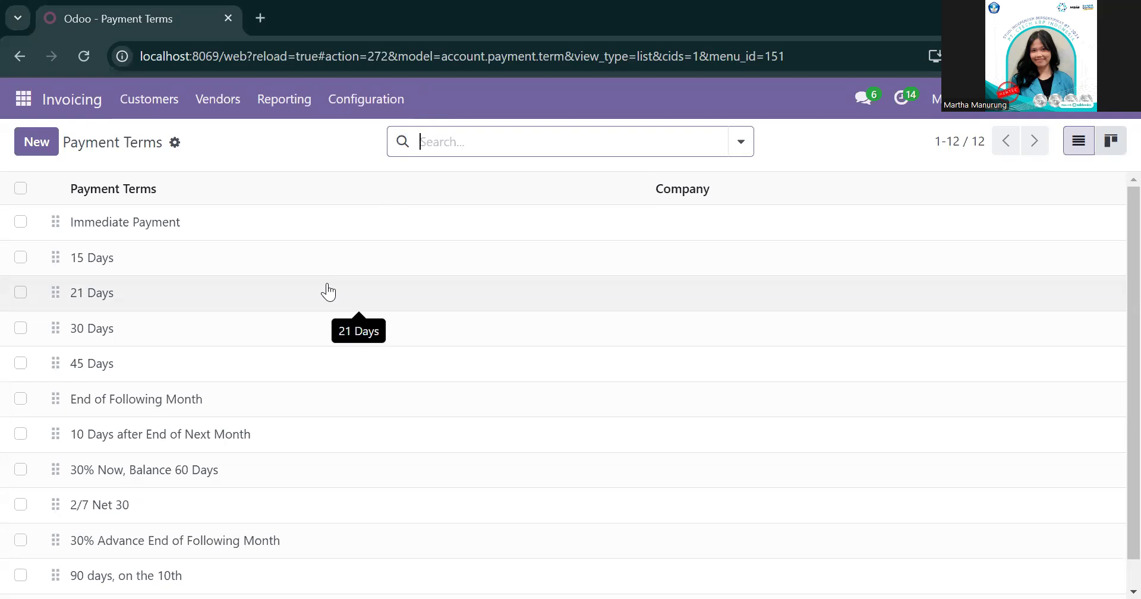
pyautogui.scroll(-1, 327, 290)
pyautogui.scroll(1, 327, 290)
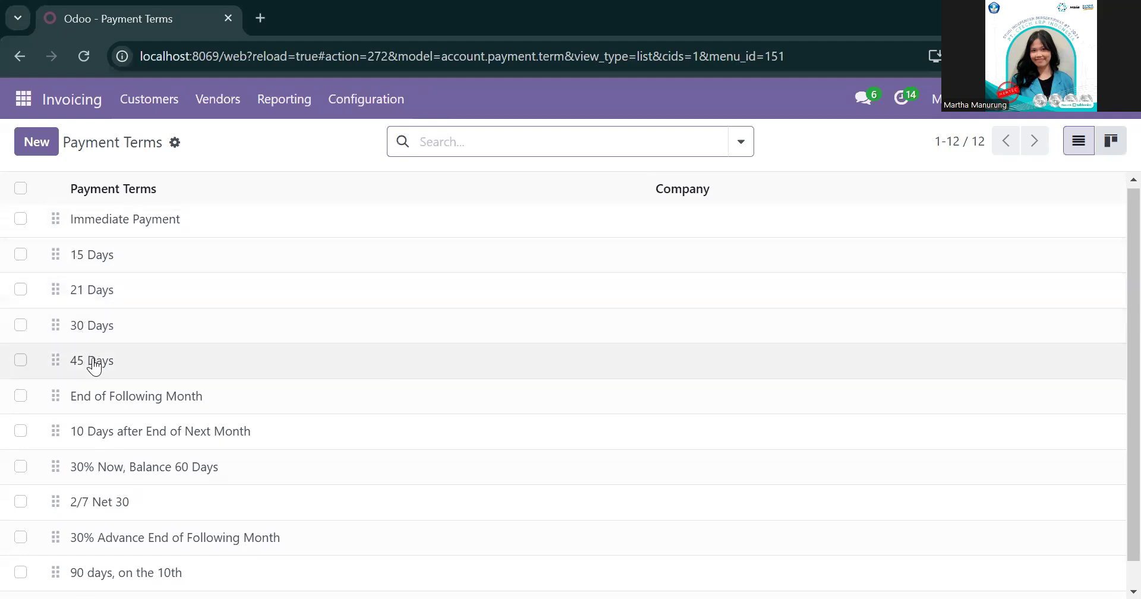
pyautogui.scroll(-1, 199, 334)
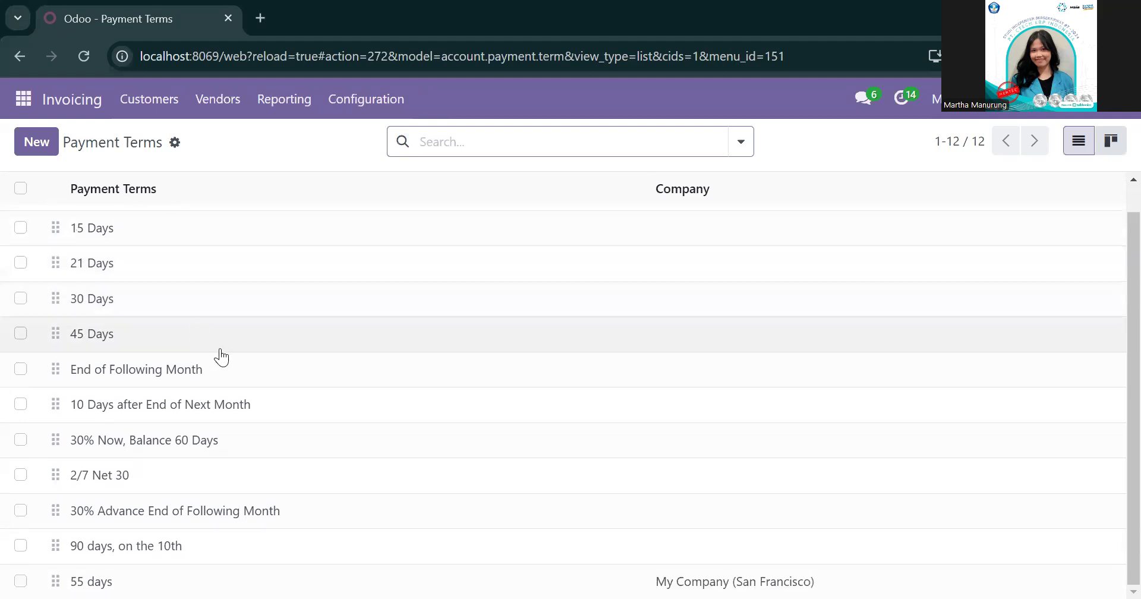
pyautogui.scroll(1, 242, 373)
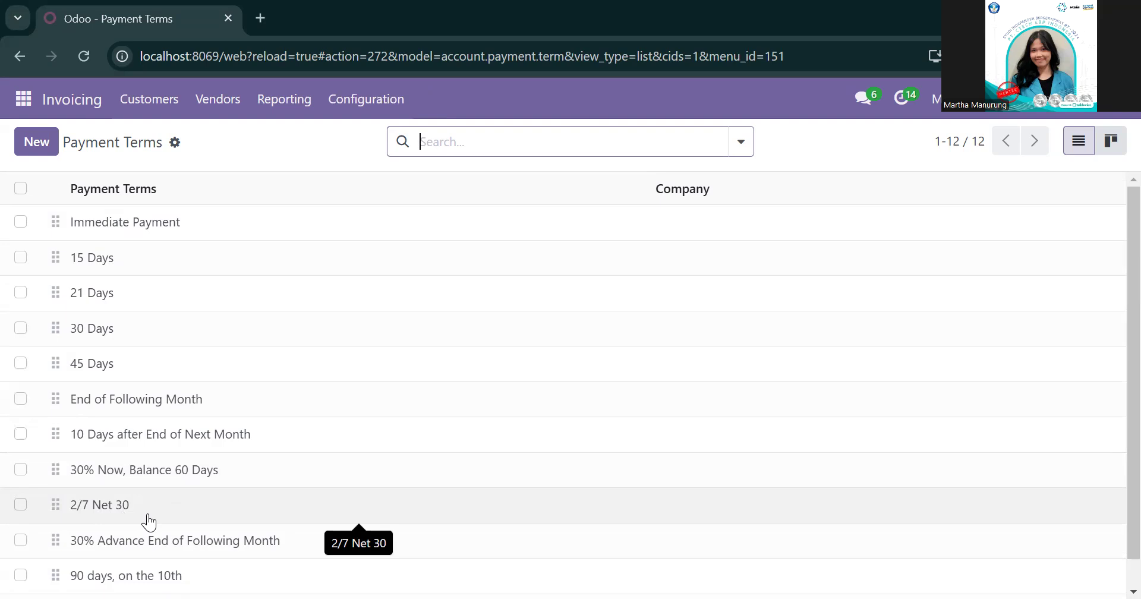
pyautogui.scroll(-1, 215, 543)
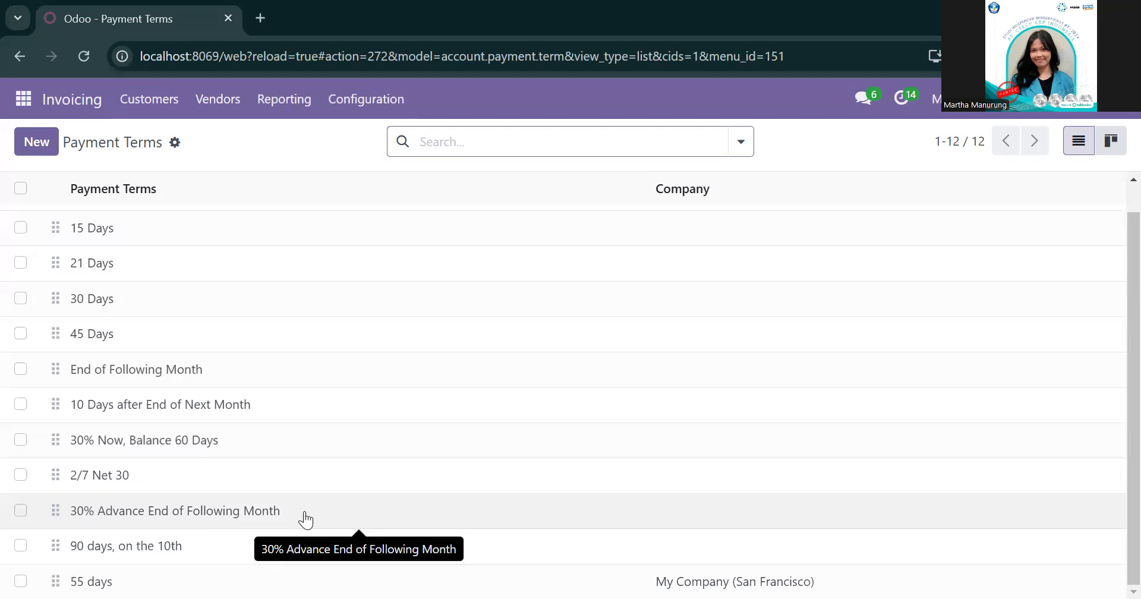
pyautogui.scroll(1, 305, 521)
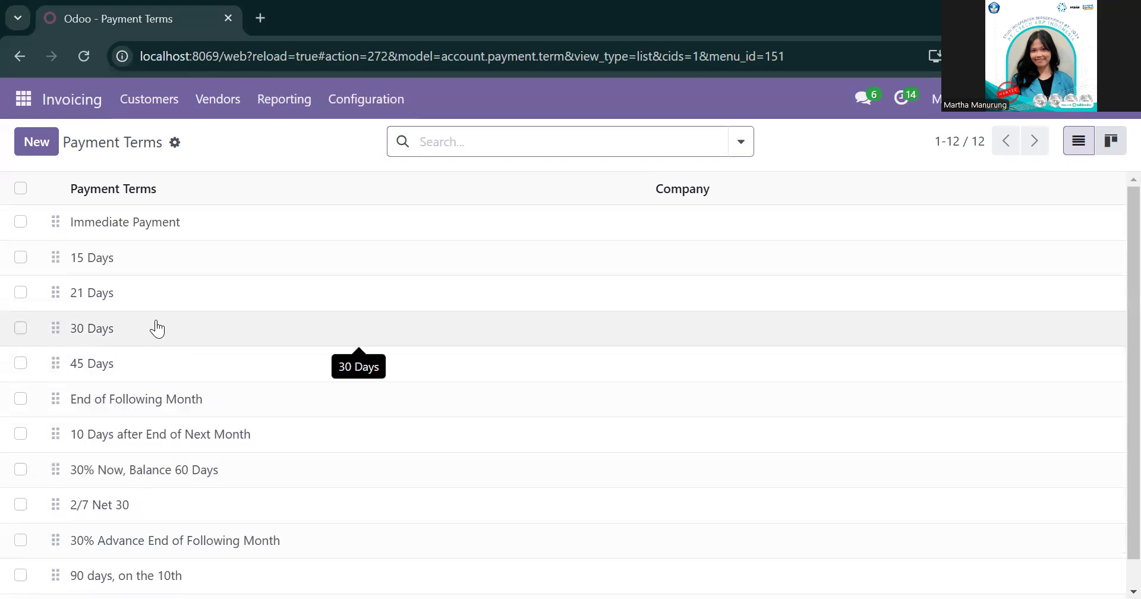
# Step: Start a new payment term named "54 days" for My Company (San Francisco) and enable Early Discount
pyautogui.click(32, 144)
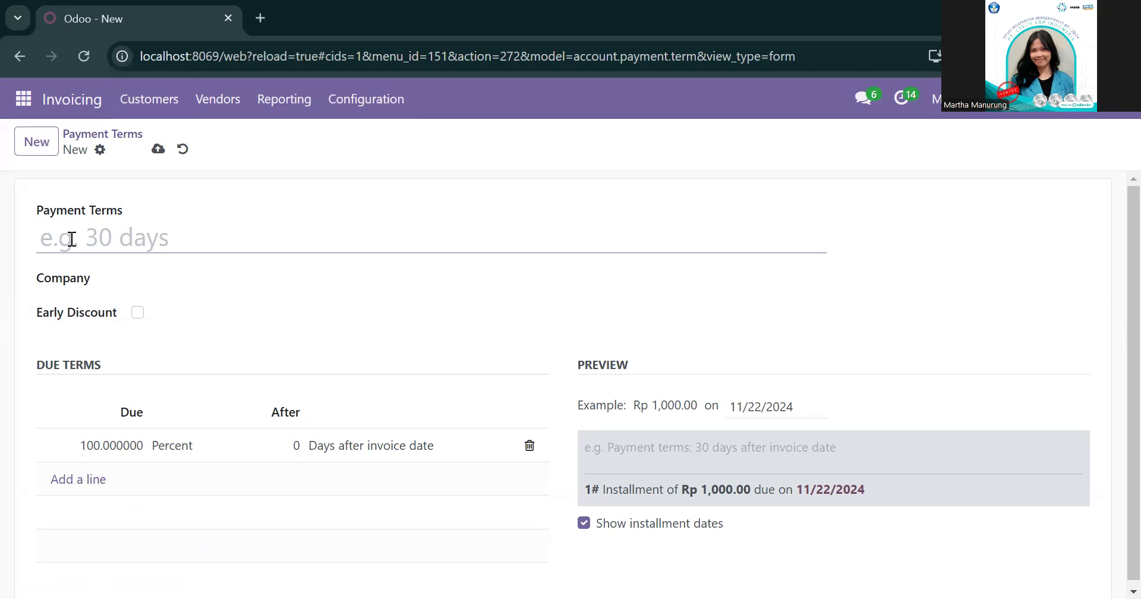
pyautogui.write('54')
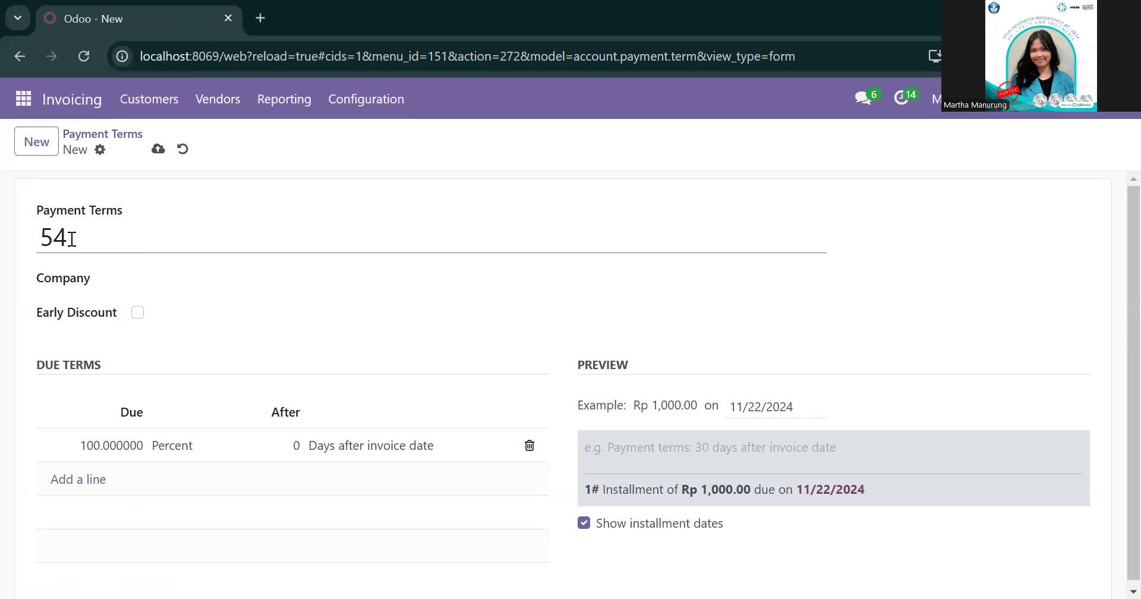
pyautogui.write(' days')
pyautogui.click(143, 279)
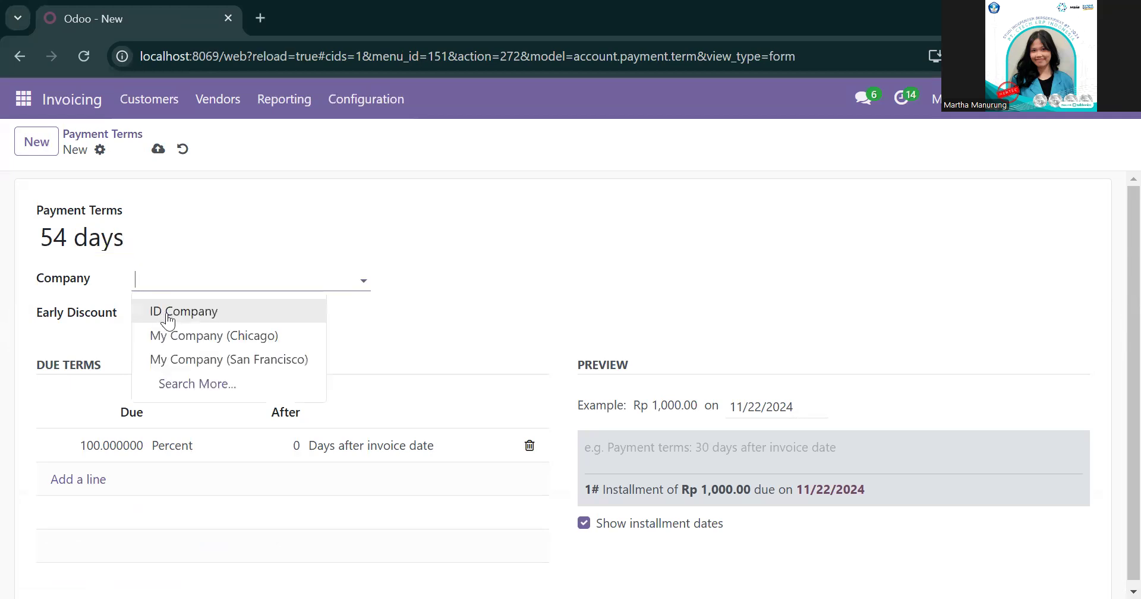
pyautogui.click(190, 359)
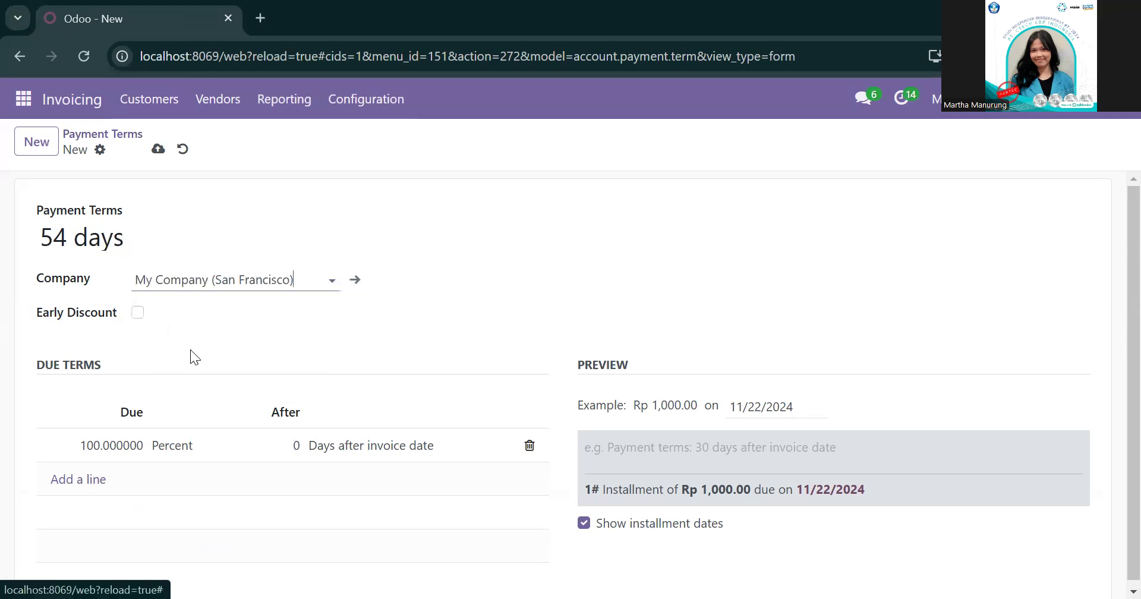
pyautogui.click(136, 315)
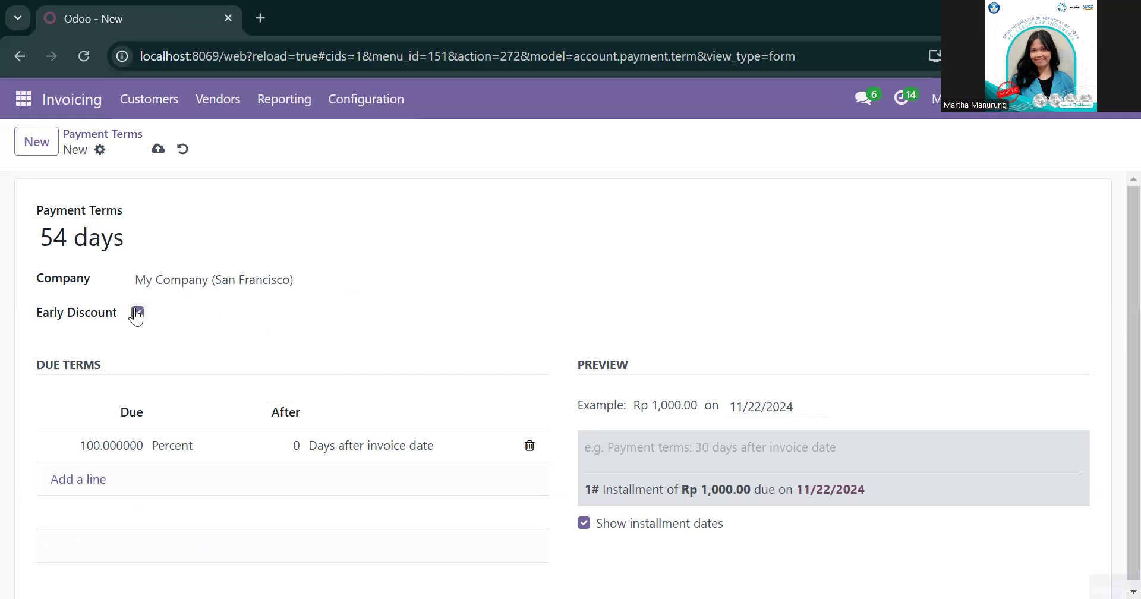
# Step: Keep the due term of the 54 days payment term as Percent and save the payment term
pyautogui.scroll(-1, 313, 387)
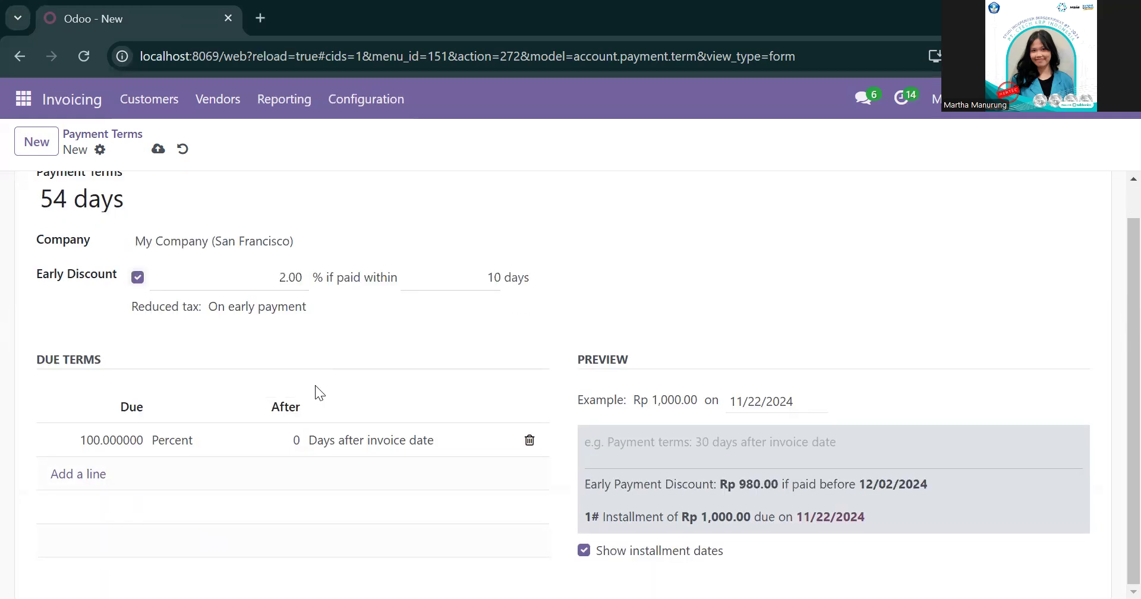
pyautogui.moveTo(136, 419)
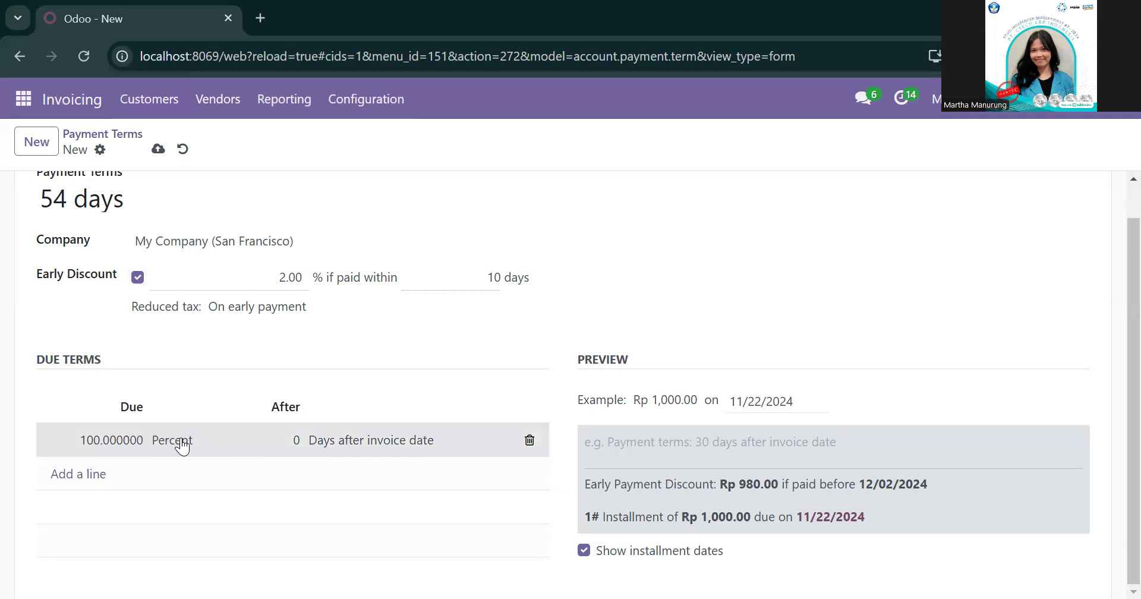
pyautogui.click(182, 446)
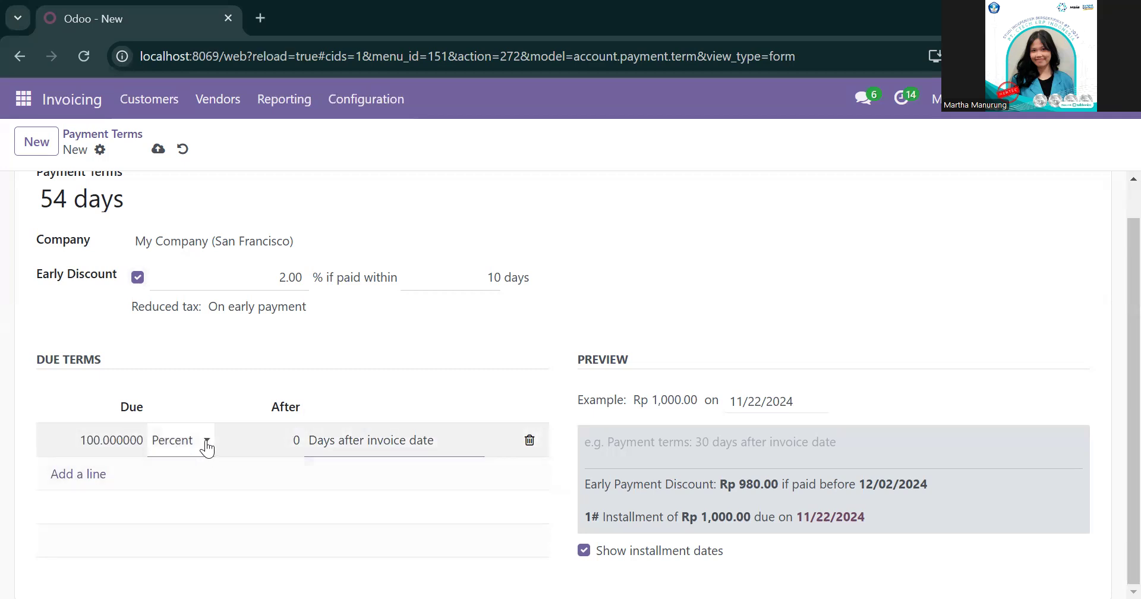
pyautogui.click(207, 447)
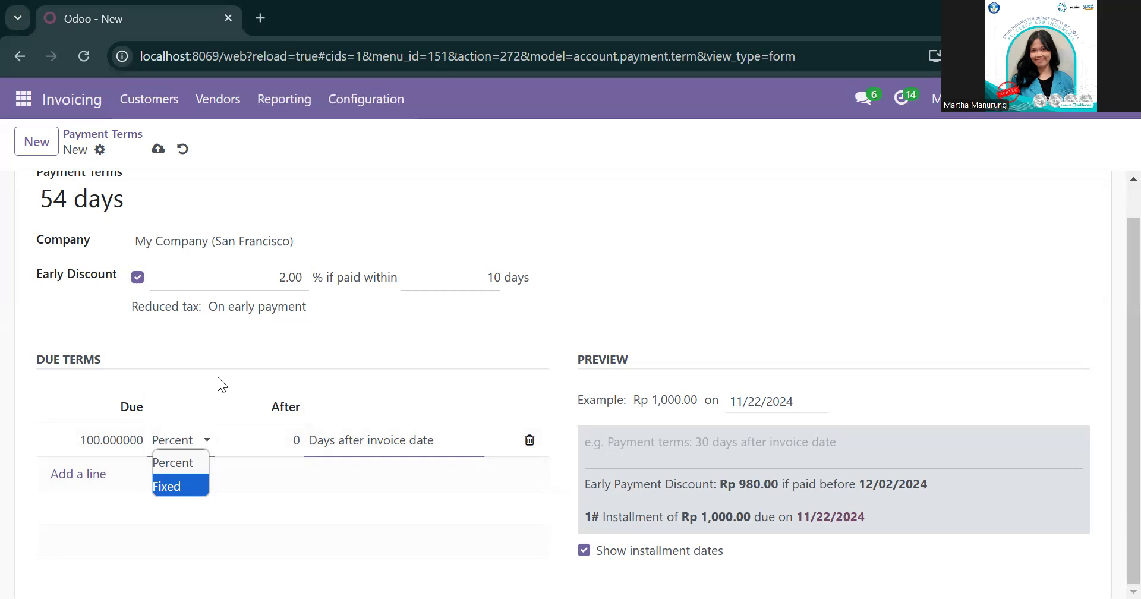
pyautogui.click(190, 464)
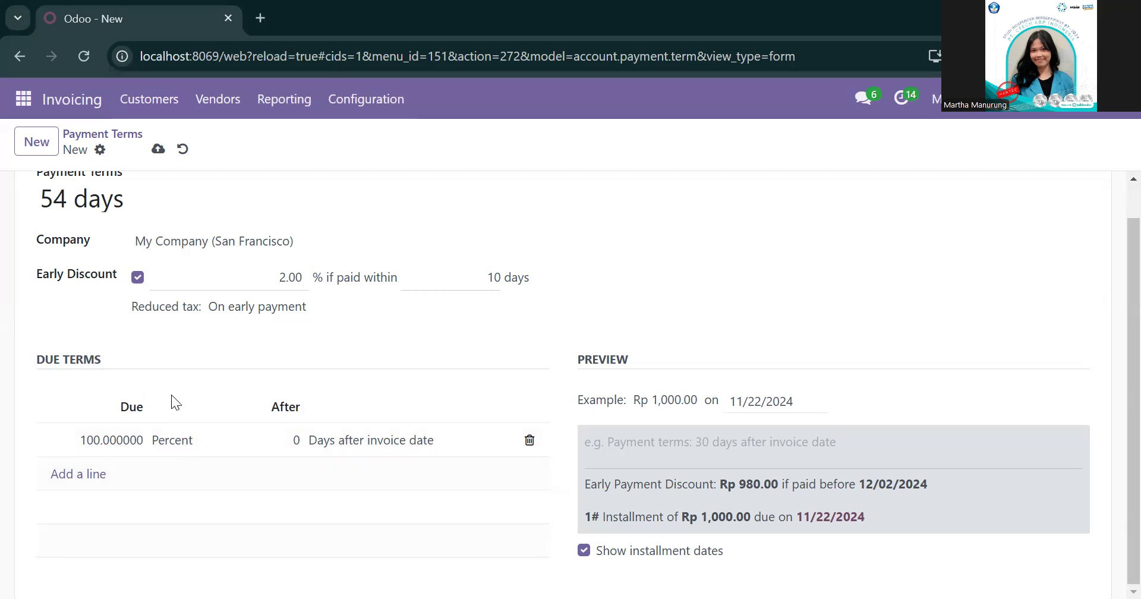
pyautogui.scroll(1, 158, 244)
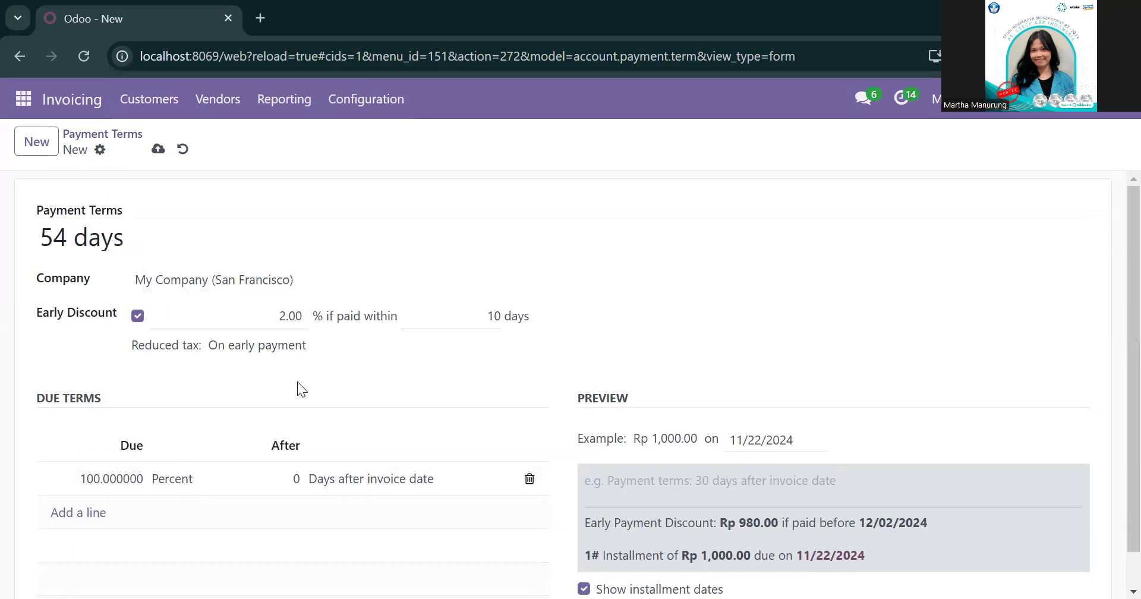
pyautogui.click(158, 149)
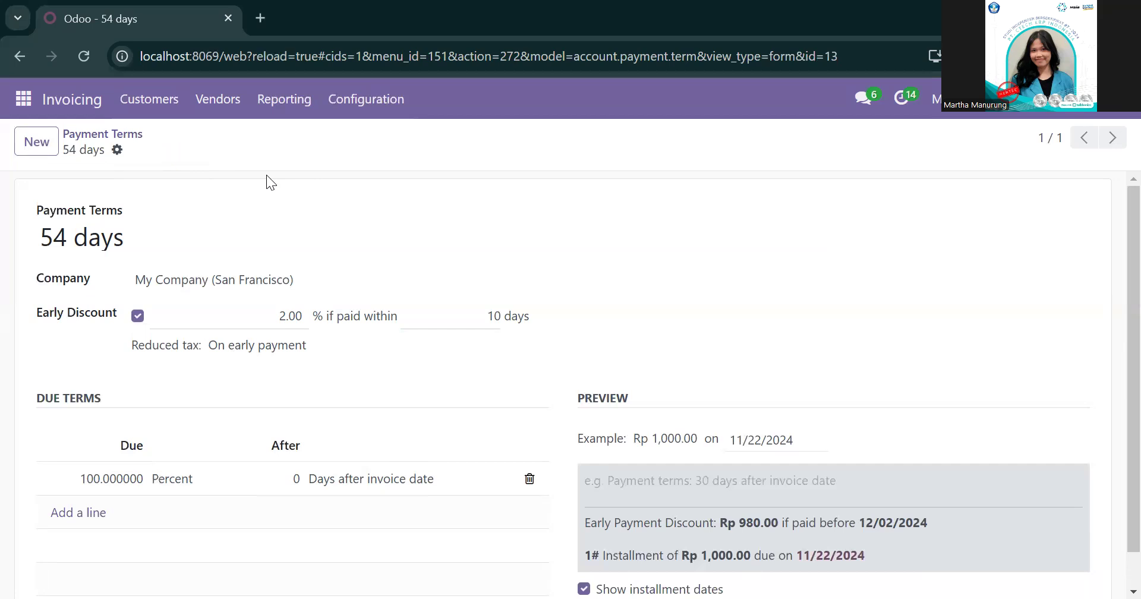
# Step: Switch to the Sales app and start a new quotation for the customer Azure Interior
pyautogui.click(24, 99)
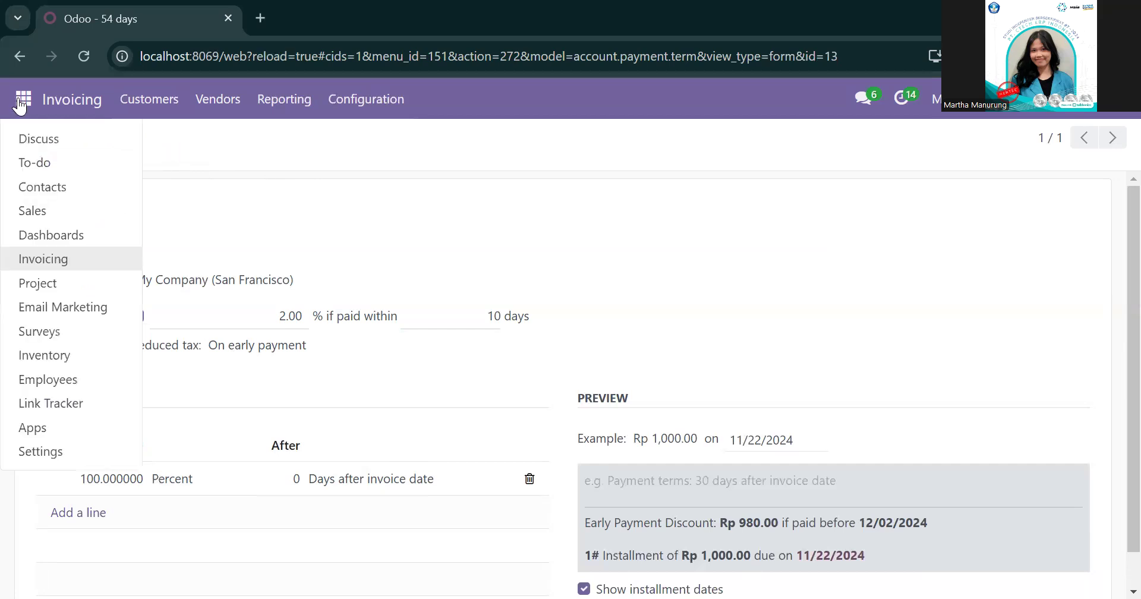
pyautogui.click(38, 212)
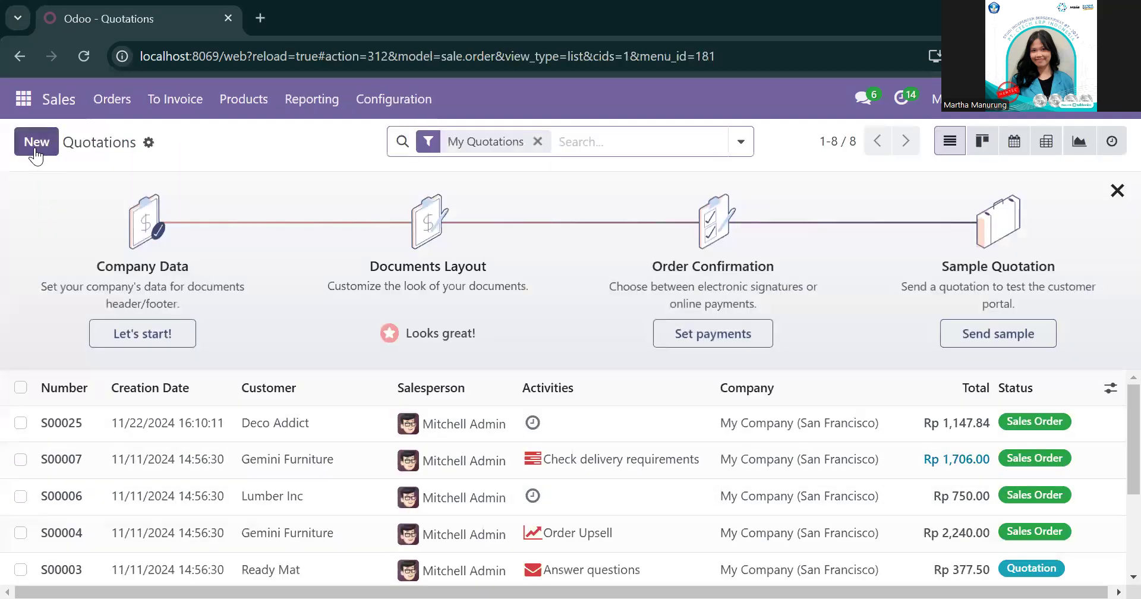
pyautogui.click(35, 142)
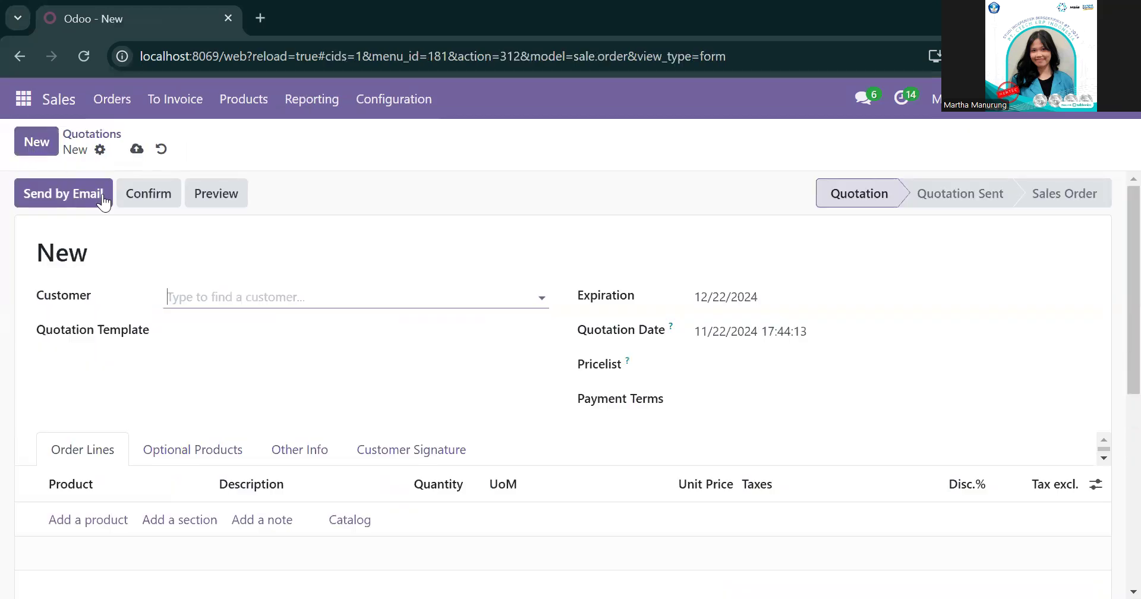
pyautogui.click(192, 293)
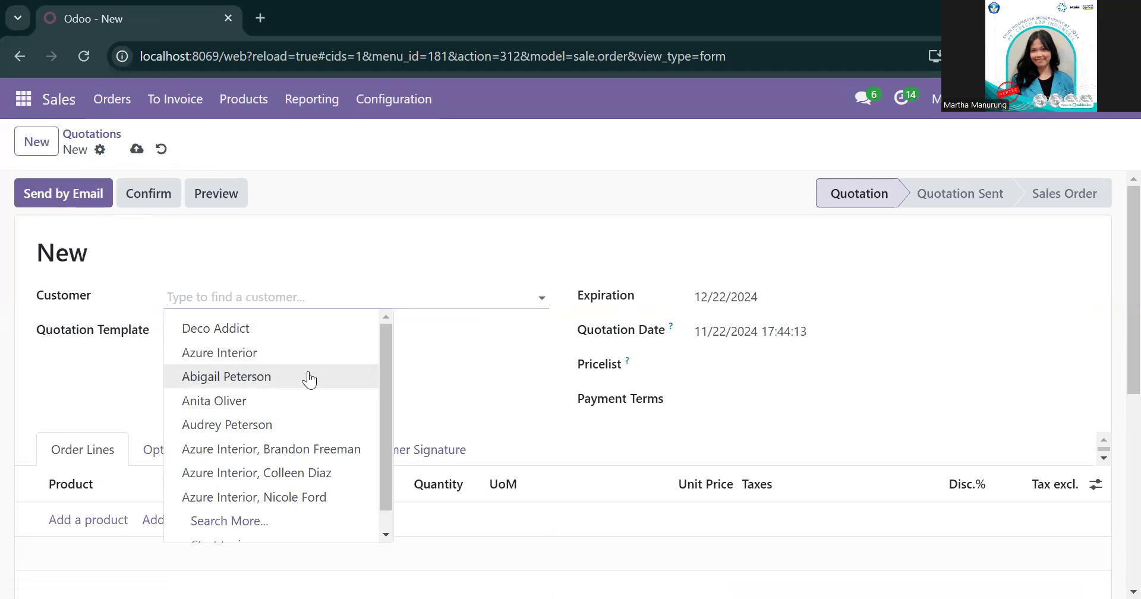
pyautogui.click(223, 349)
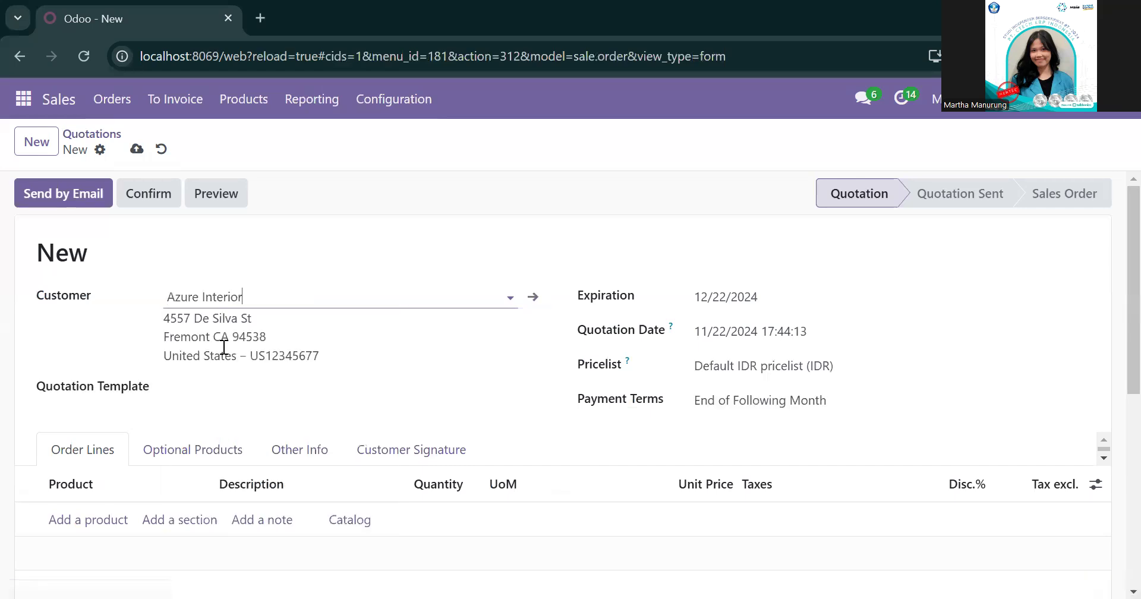
# Step: Look at the quotation template and pricelist choices and set the quotation's payment terms to 30 Days
pyautogui.click(232, 393)
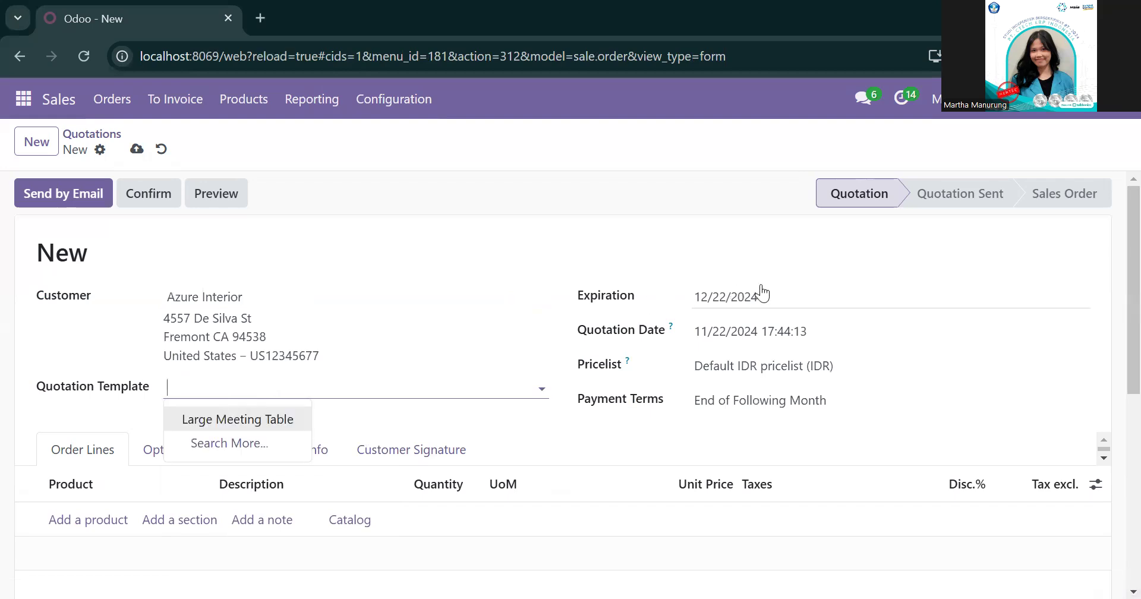
pyautogui.click(787, 366)
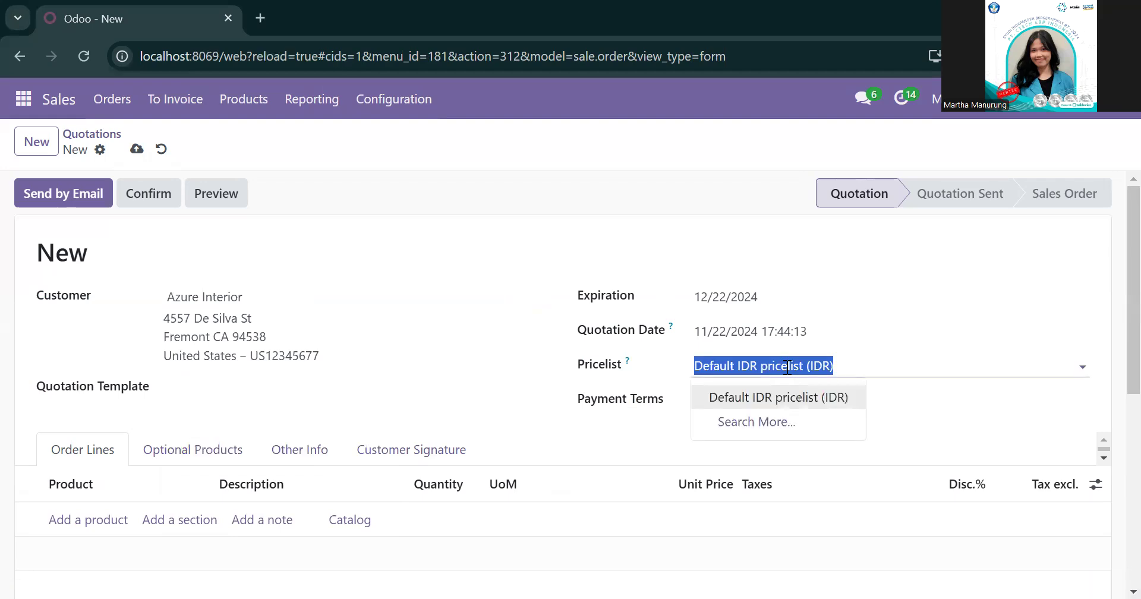
pyautogui.click(875, 409)
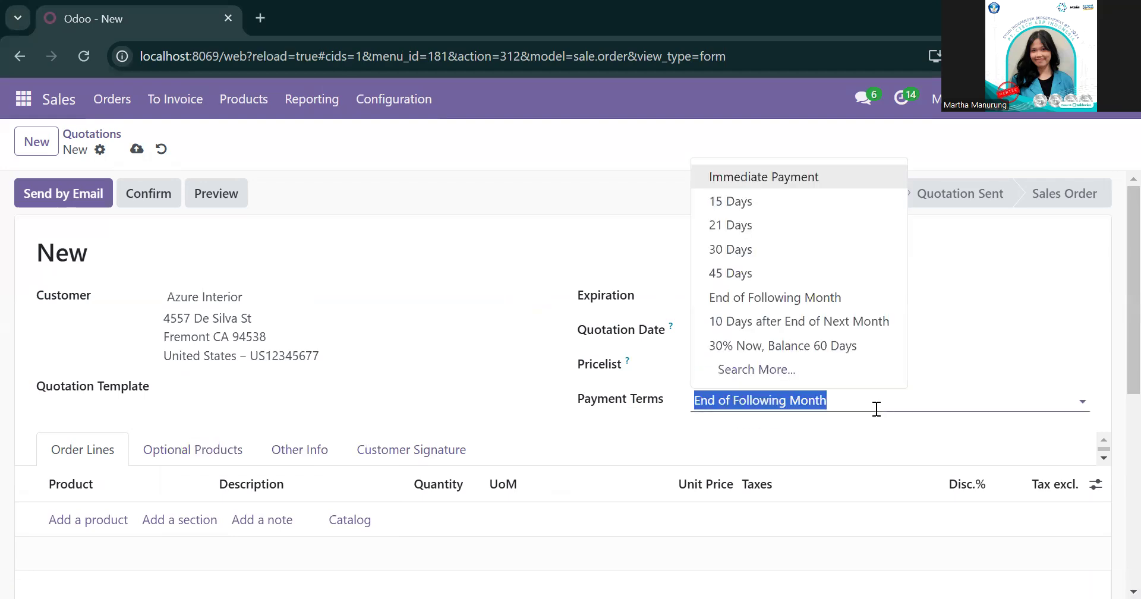
pyautogui.click(748, 248)
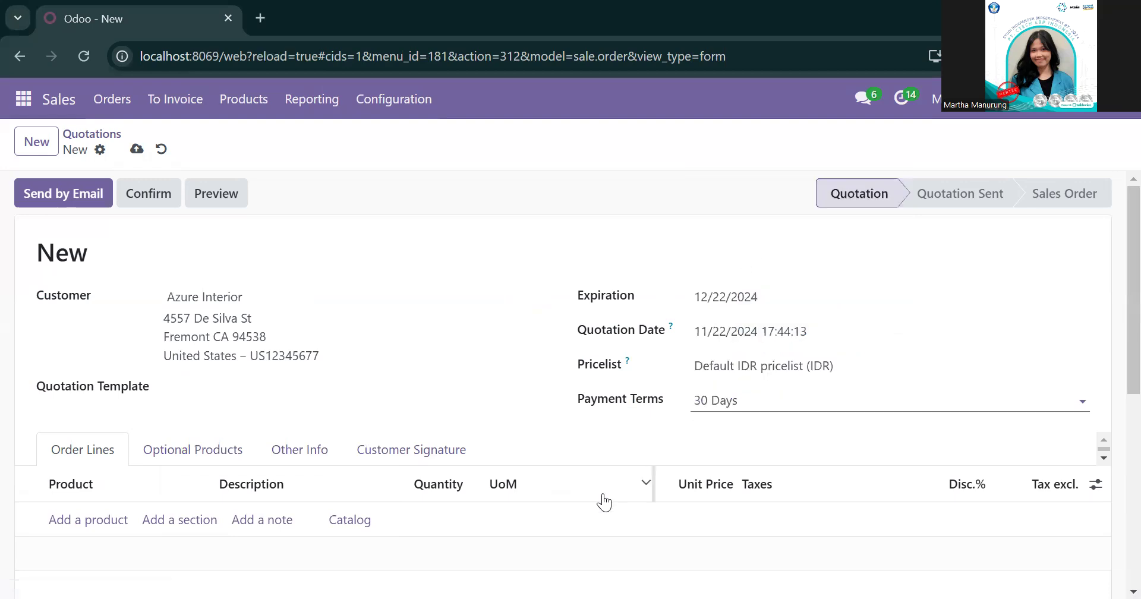
# Step: Add the product [FURN_1118] Corner Desk Left Sit to the order lines with quantity 1
pyautogui.scroll(-2, 602, 494)
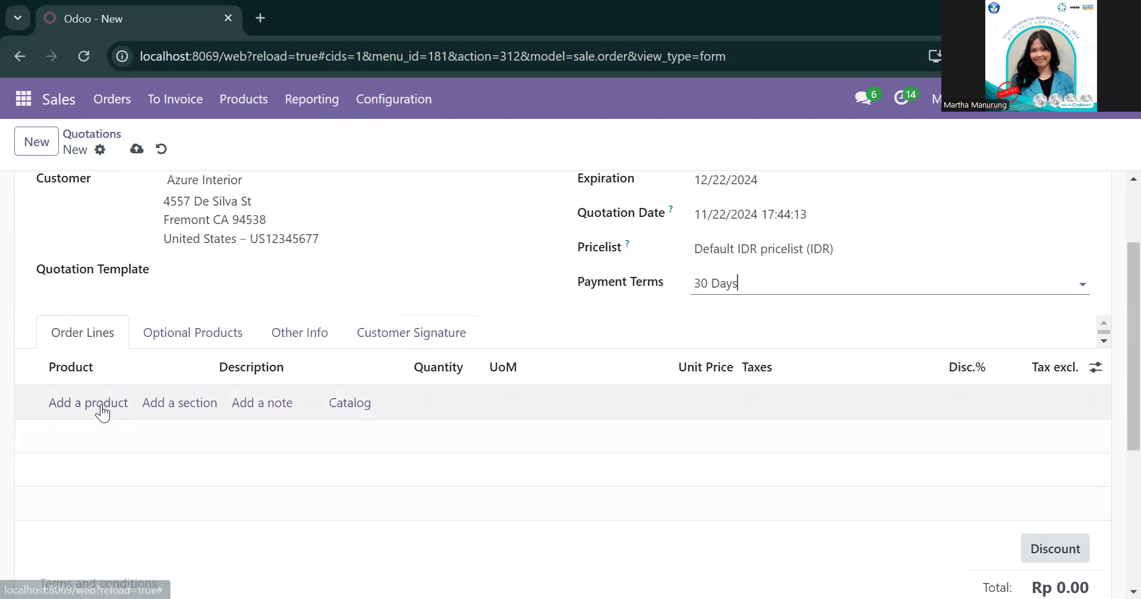
pyautogui.click(102, 403)
pyautogui.click(103, 404)
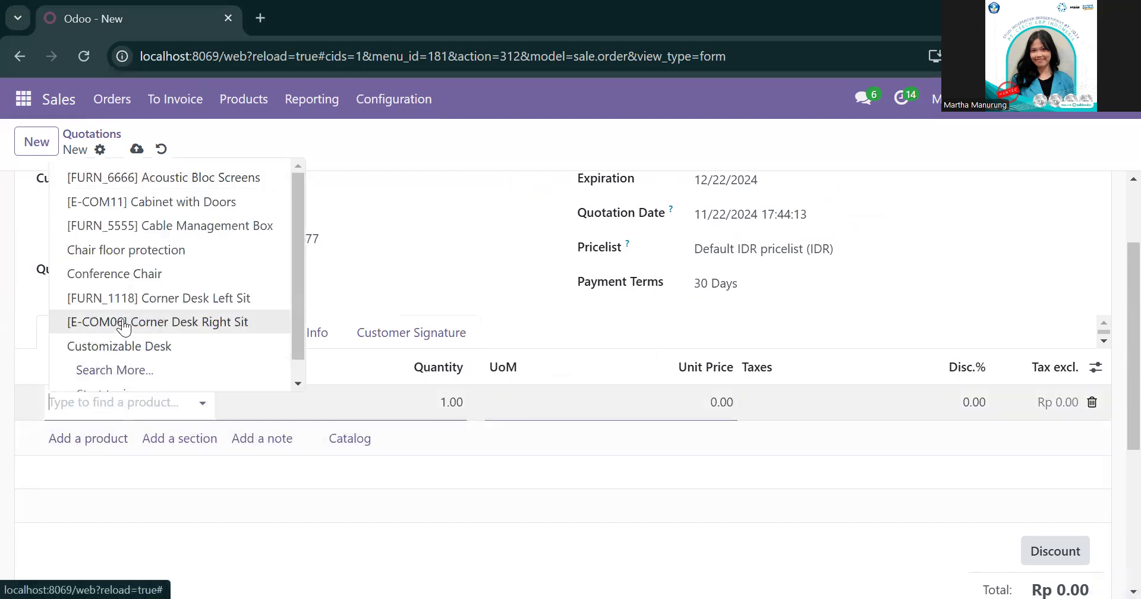
pyautogui.click(110, 300)
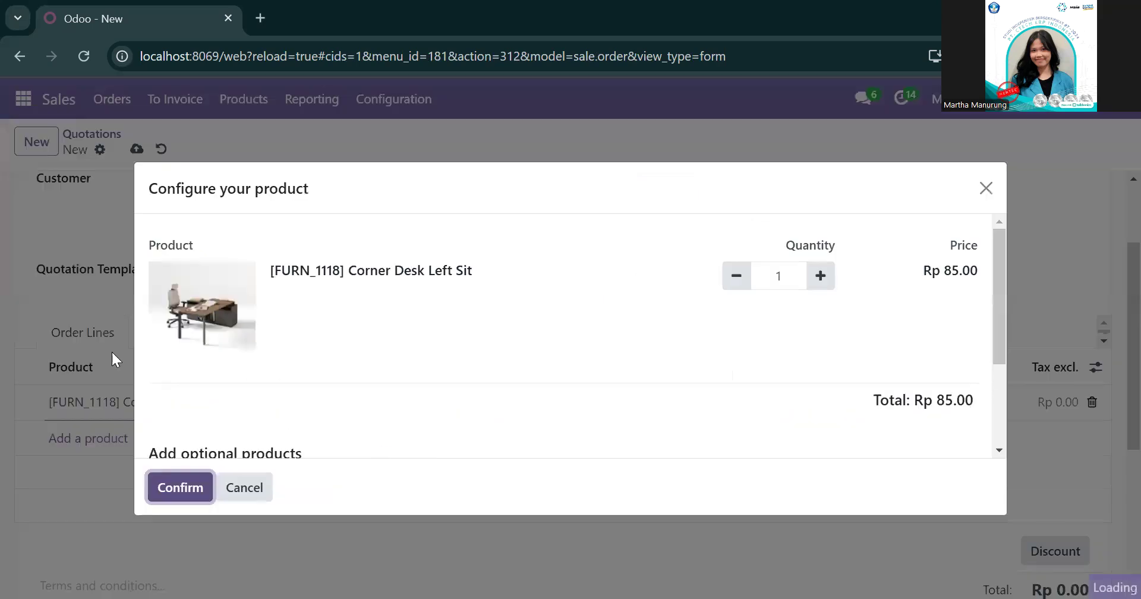
pyautogui.click(168, 492)
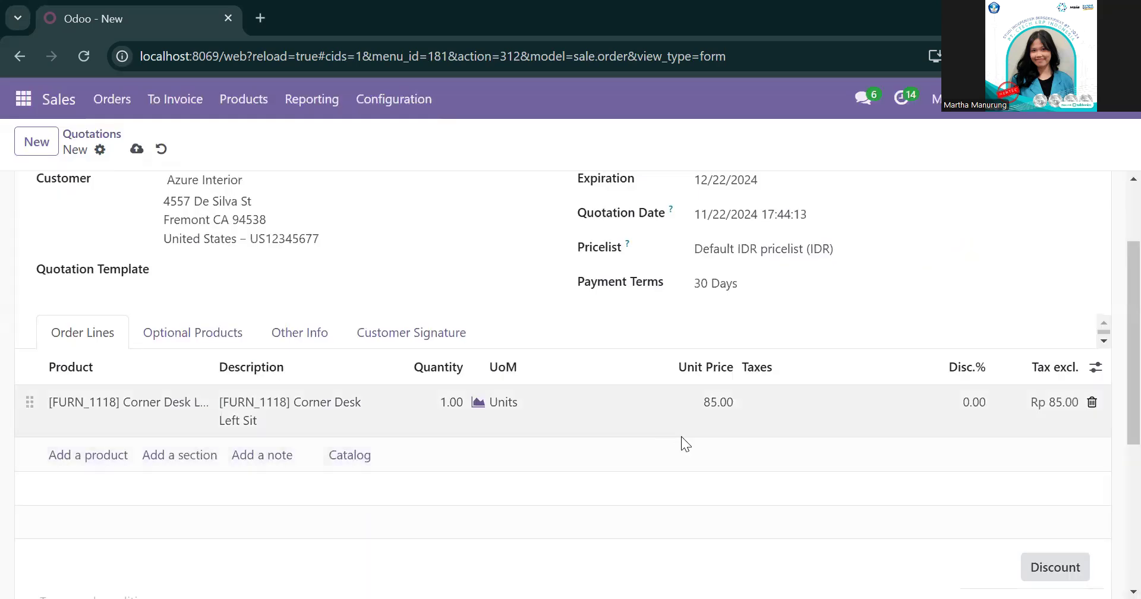
# Step: Apply the 11% tax and a 2% discount to the Corner Desk Left Sit order line
pyautogui.click(771, 397)
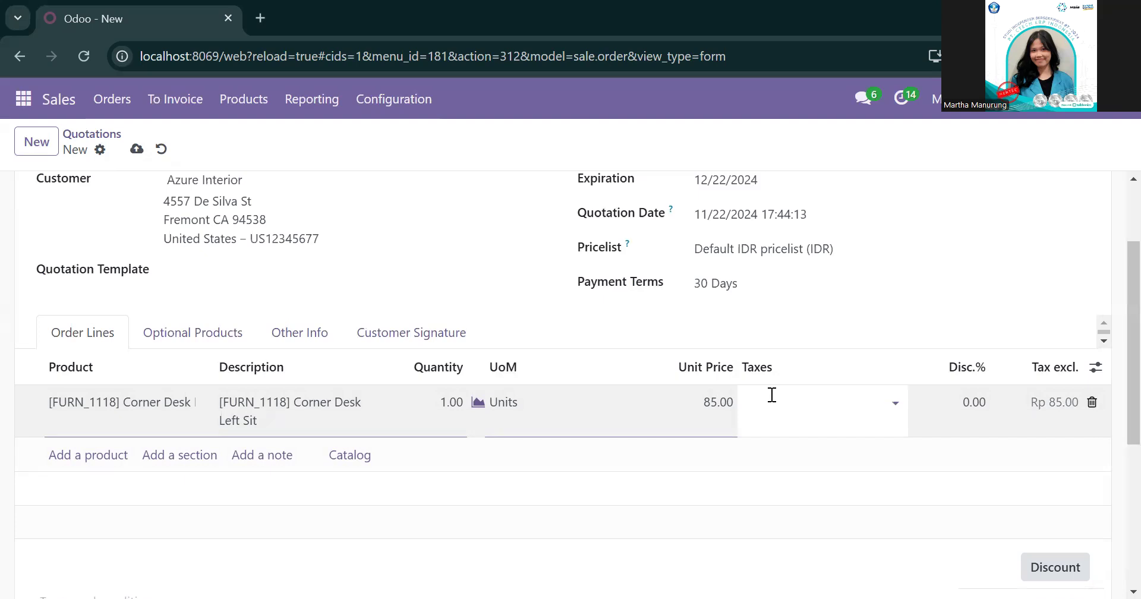
pyautogui.click(771, 395)
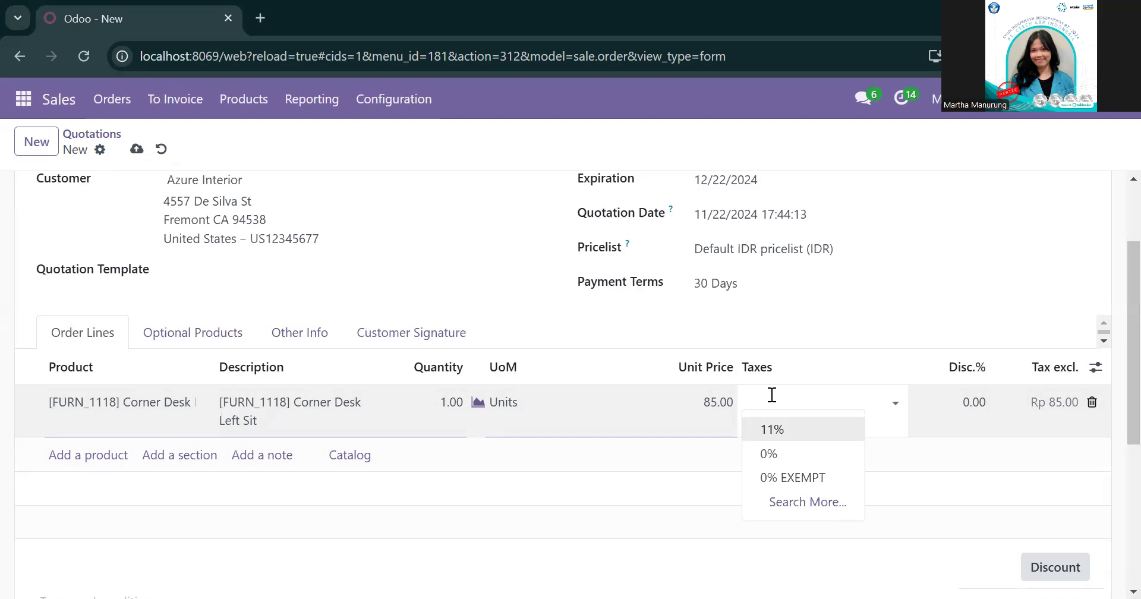
pyautogui.click(772, 427)
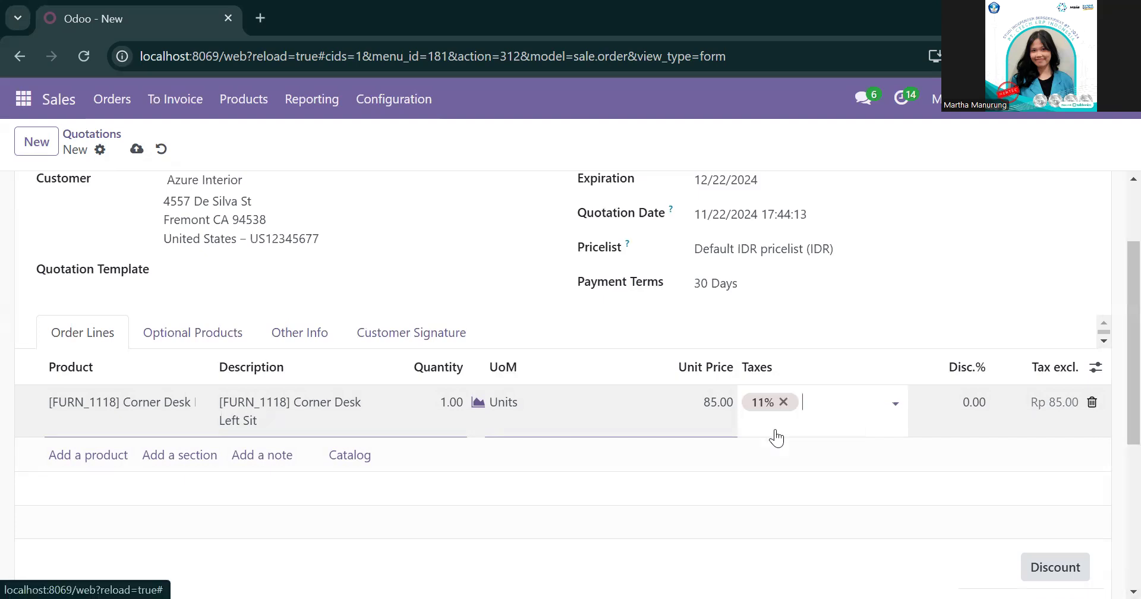
pyautogui.click(969, 404)
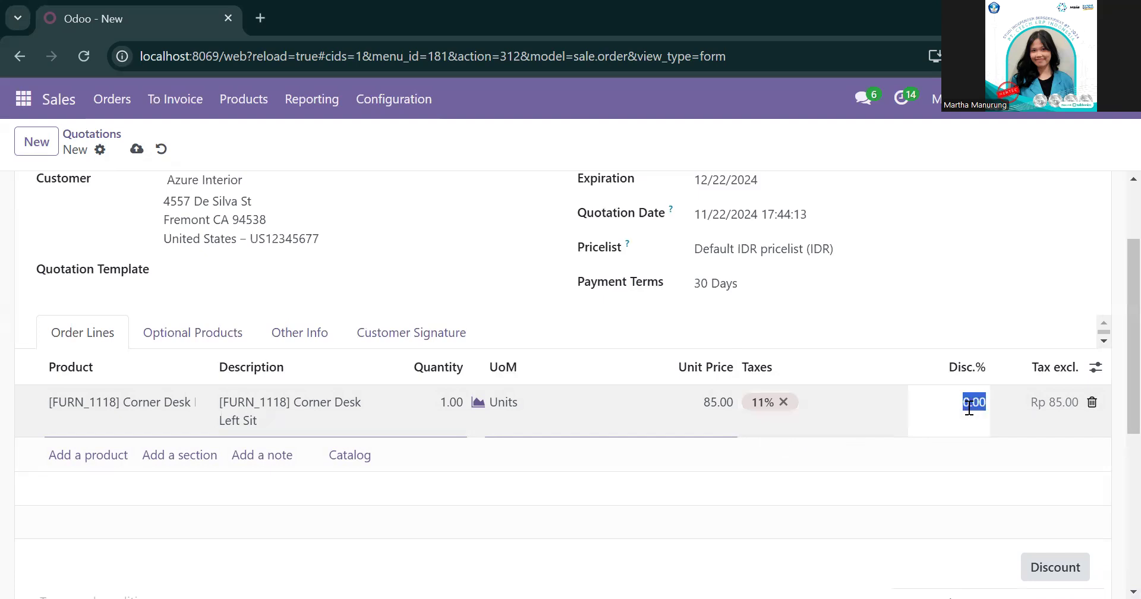
pyautogui.click(969, 408)
pyautogui.write('2')
pyautogui.click(966, 452)
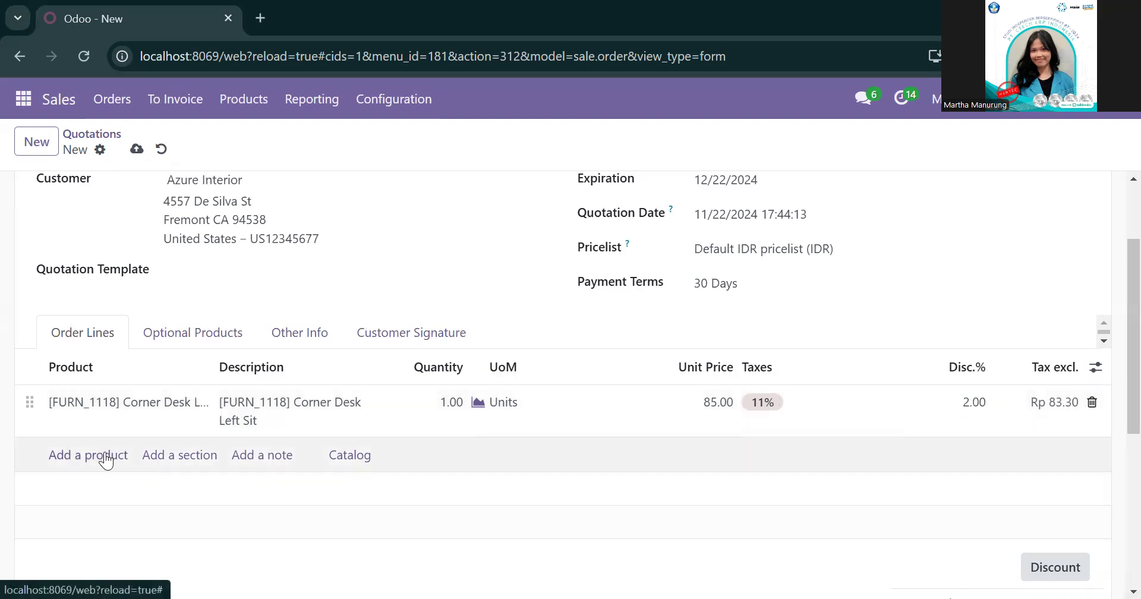
# Step: Add [FURN_5555] Cable Management Box and [FURN_6666] Acoustic Bloc Screens as further order lines
pyautogui.click(105, 457)
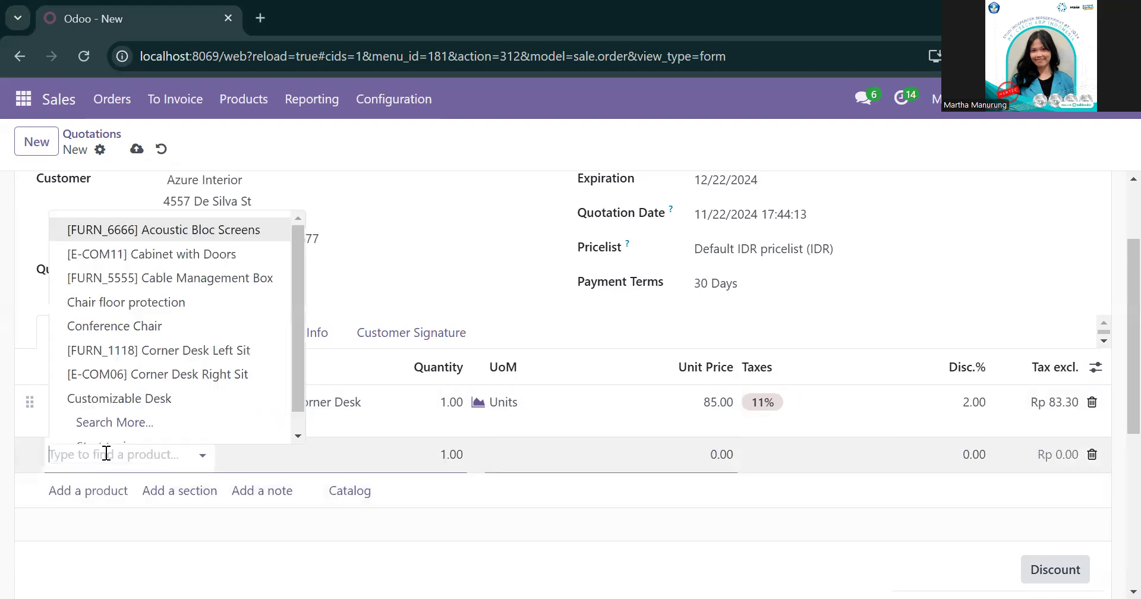
pyautogui.click(112, 278)
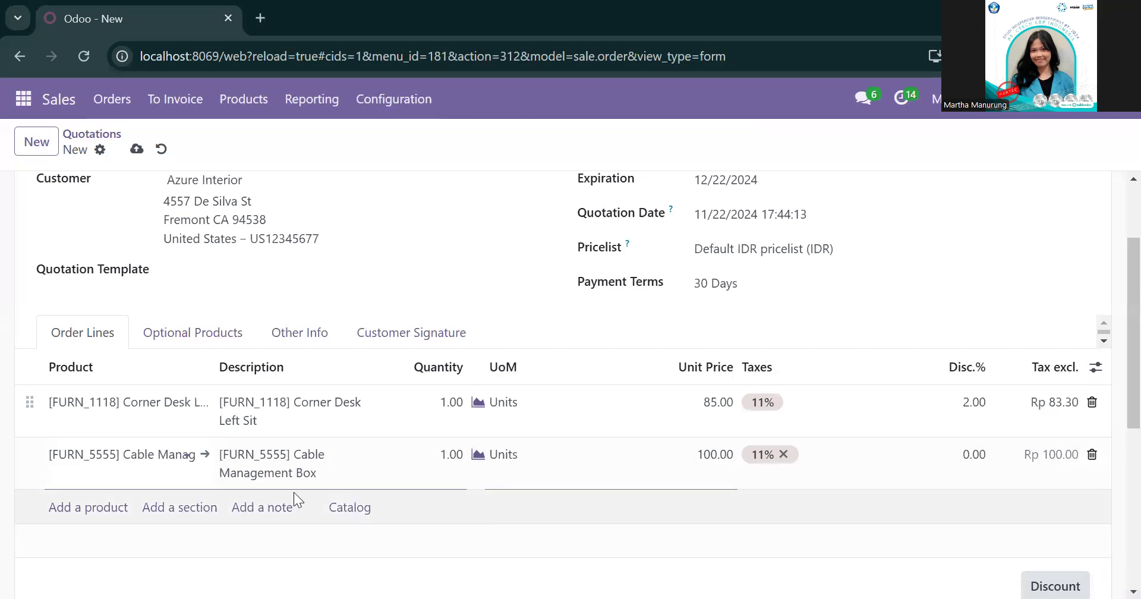
pyautogui.click(104, 507)
pyautogui.click(105, 506)
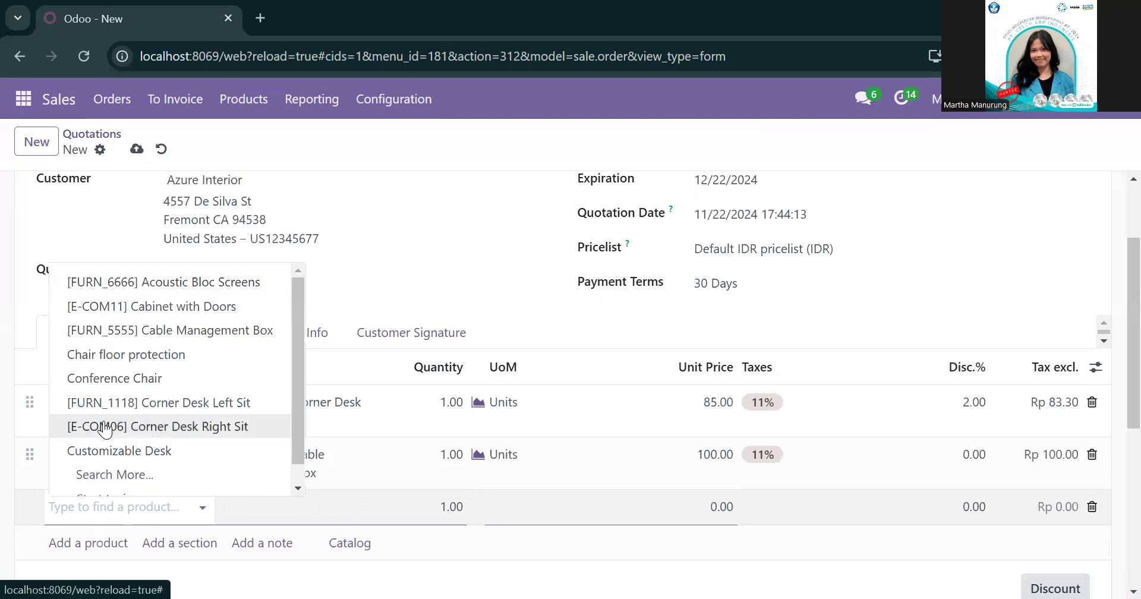
pyautogui.click(78, 284)
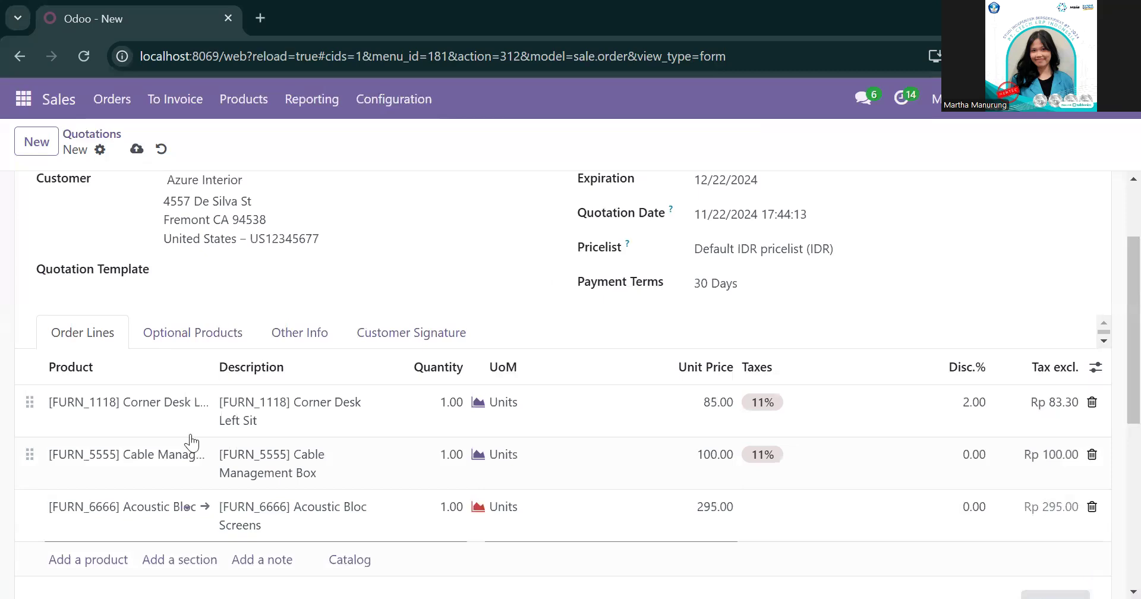
# Step: Review the order lines and totals of the Azure Interior quotation and save it
pyautogui.scroll(-2, 282, 517)
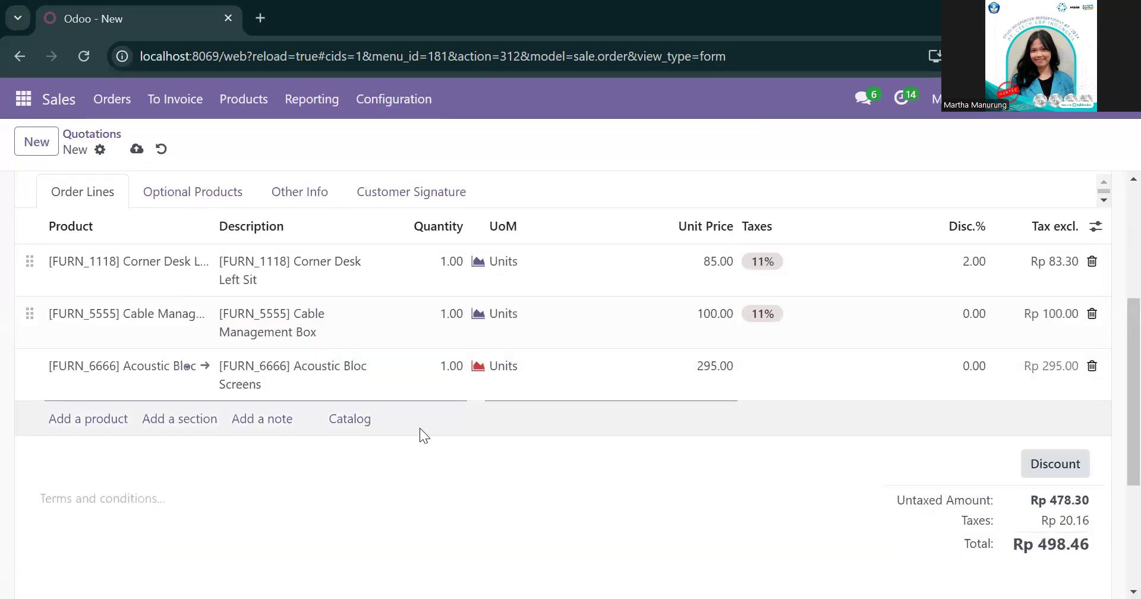
pyautogui.scroll(2, 420, 429)
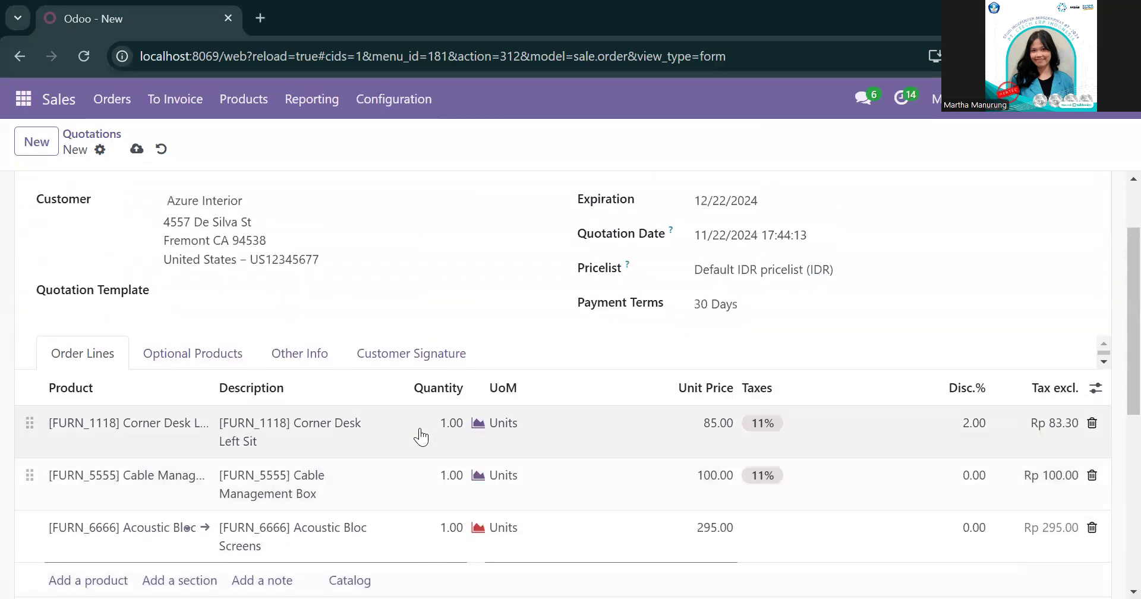
pyautogui.scroll(-3, 421, 436)
pyautogui.scroll(3, 420, 437)
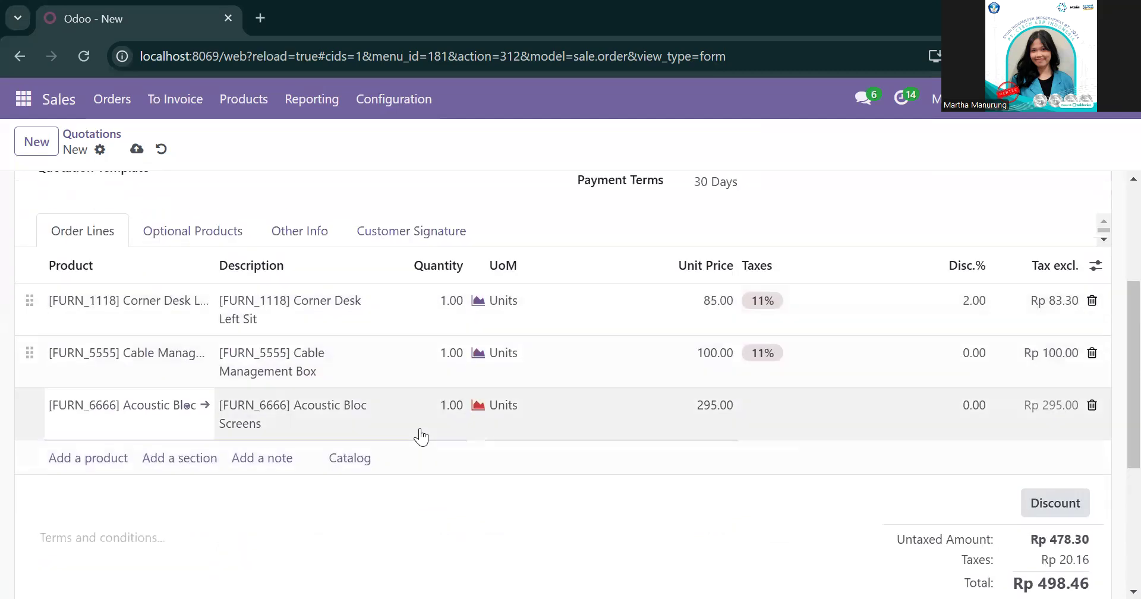
pyautogui.scroll(2, 421, 436)
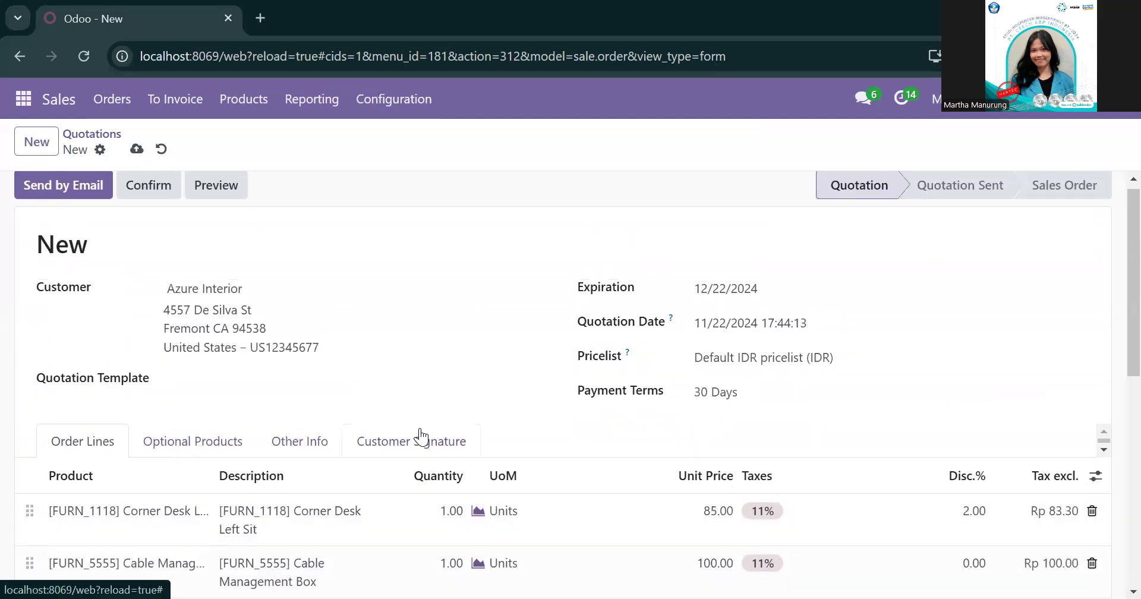
pyautogui.click(136, 149)
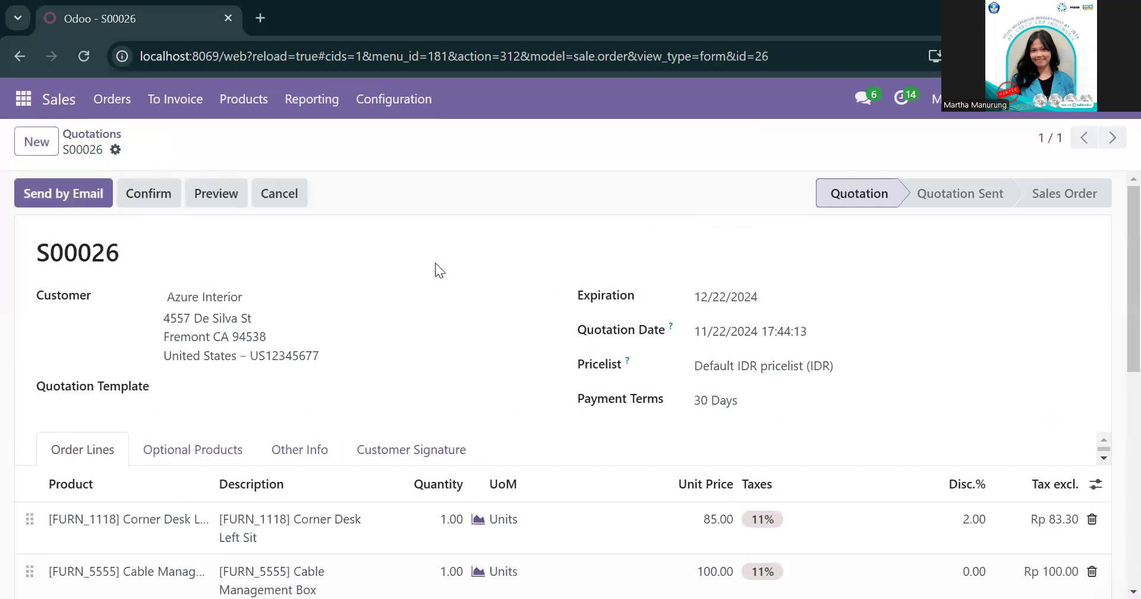
pyautogui.scroll(-3, 529, 348)
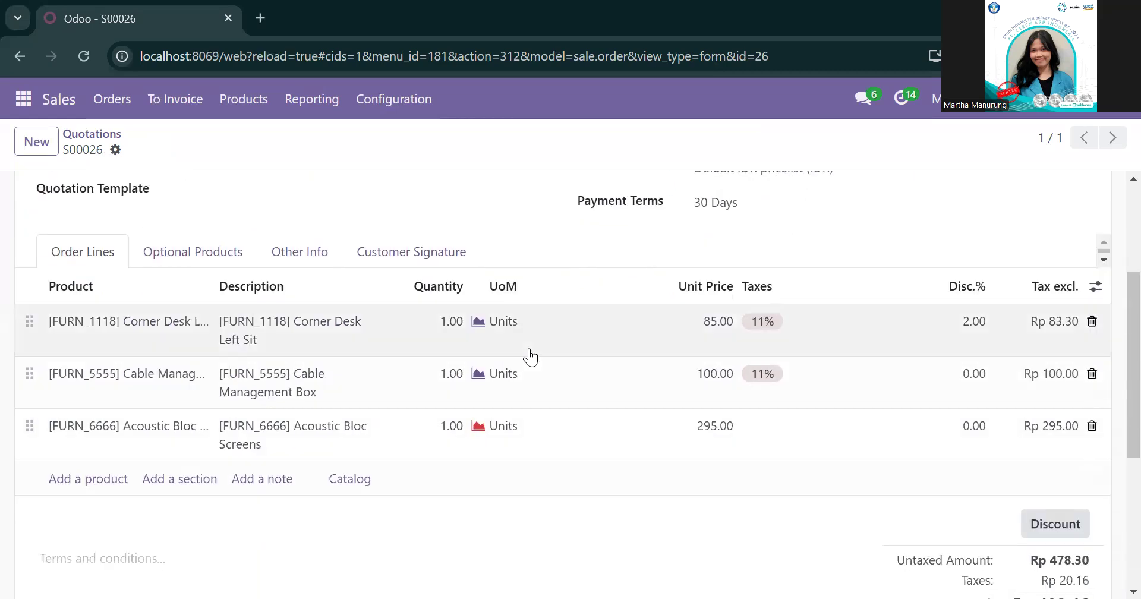
# Step: Send the Azure Interior quotation by email with the quotation PDF attached, using the Sales: Send Quotation template
pyautogui.scroll(-1, 529, 350)
pyautogui.scroll(3, 529, 349)
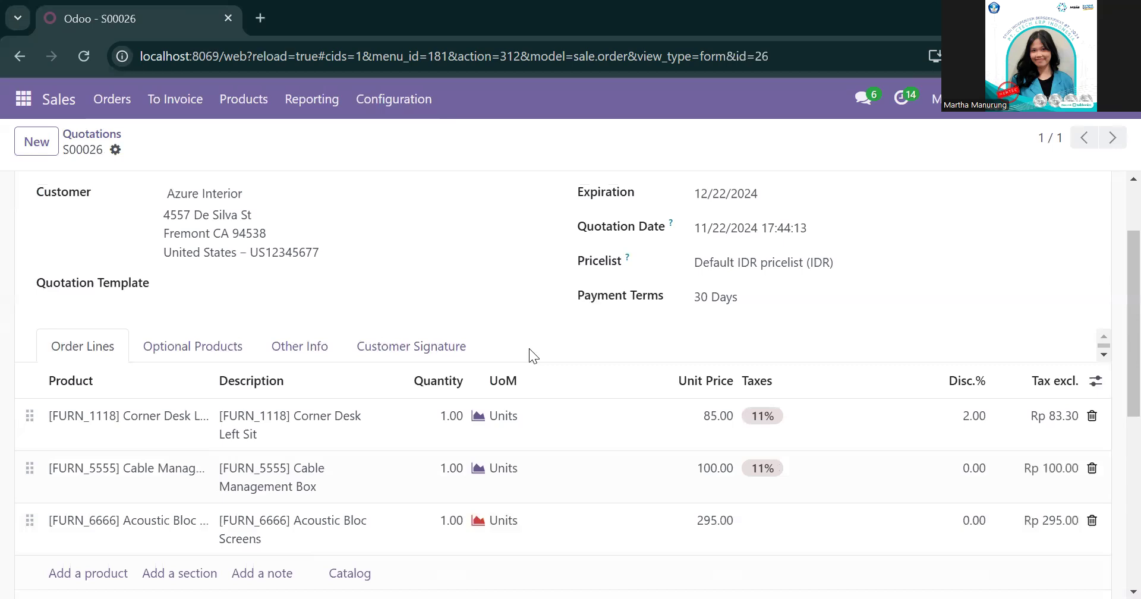
pyautogui.scroll(2, 529, 348)
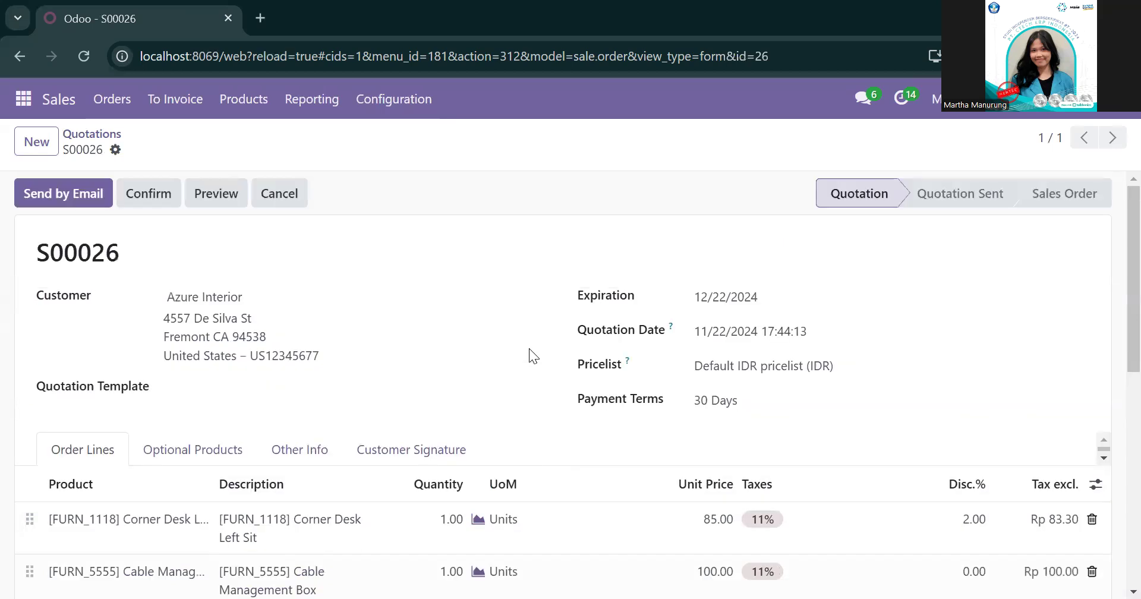
pyautogui.click(100, 199)
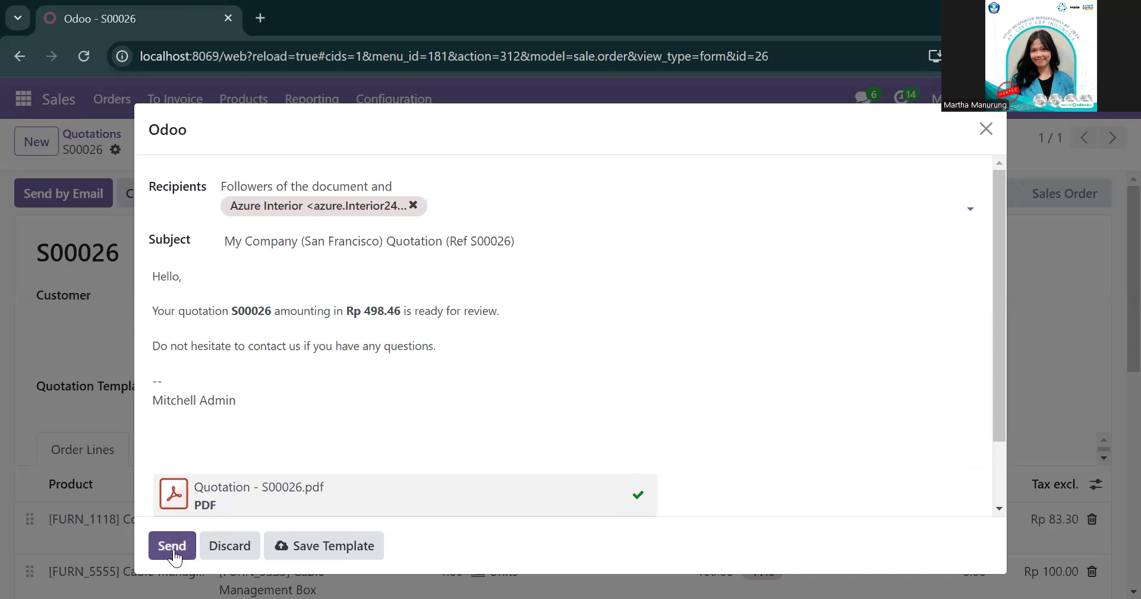
pyautogui.scroll(-1, 328, 424)
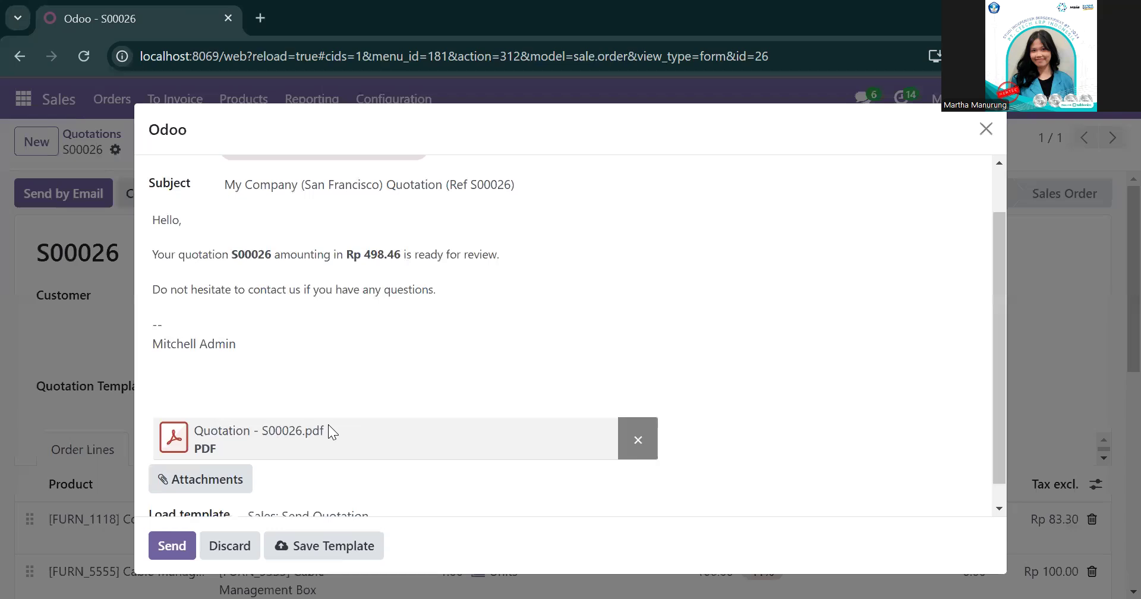
pyautogui.scroll(-1, 328, 424)
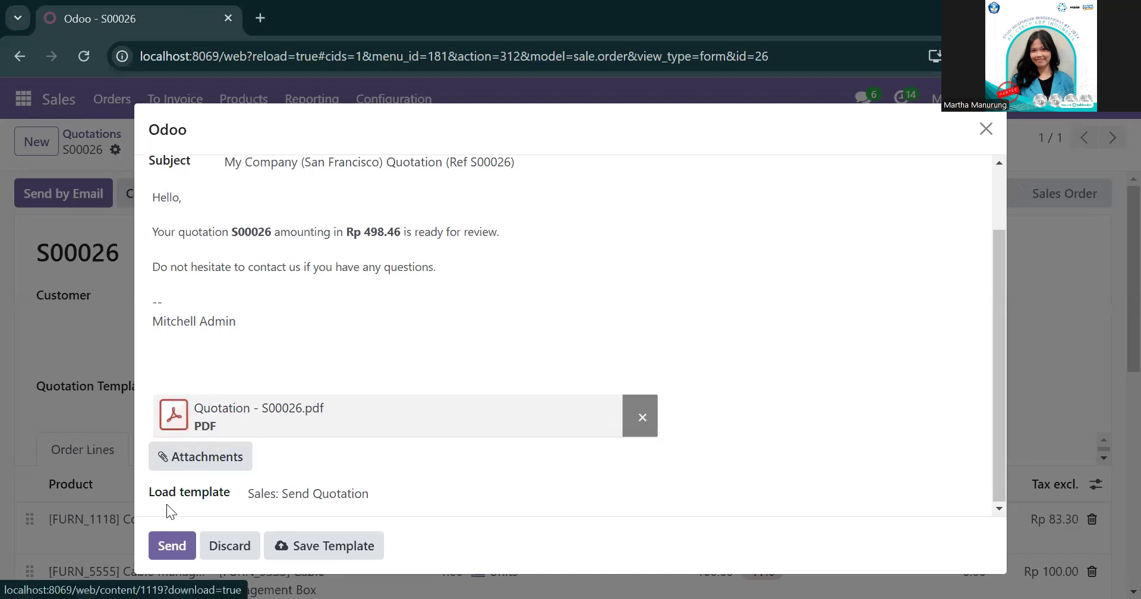
pyautogui.click(171, 548)
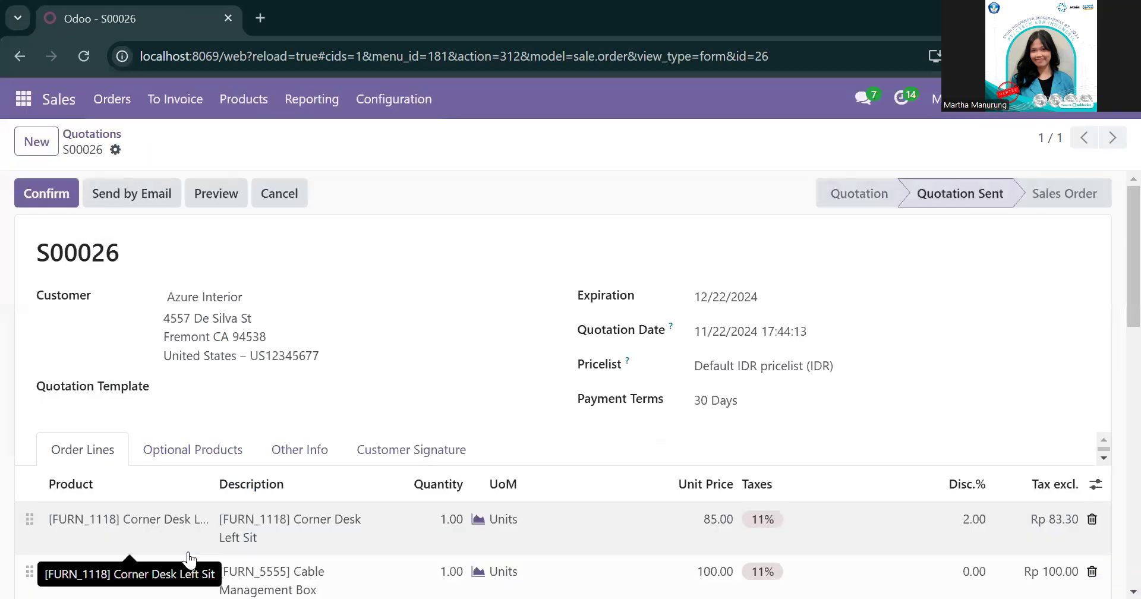
# Step: Check the sent quotation's order lines and totals and confirm it as a sales order
pyautogui.scroll(-3, 399, 376)
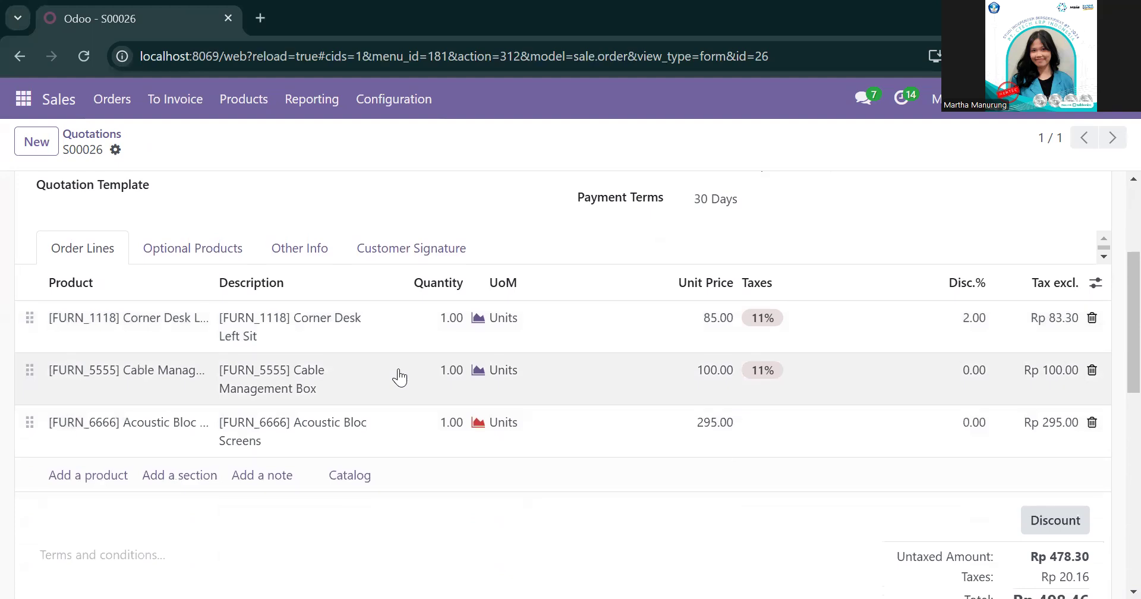
pyautogui.scroll(-2, 399, 377)
pyautogui.scroll(5, 398, 376)
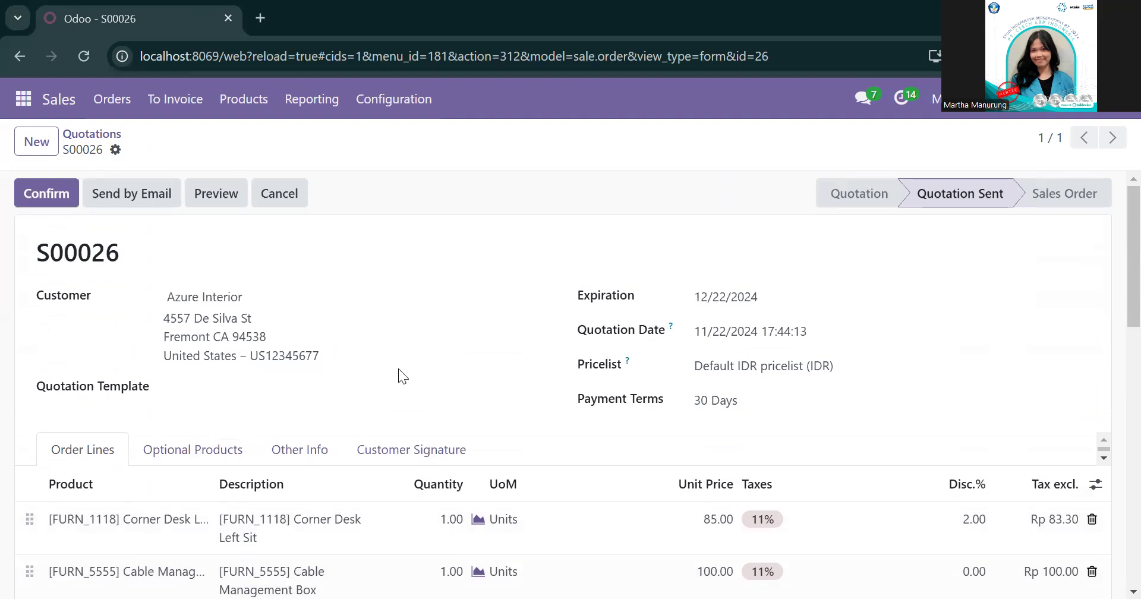
pyautogui.click(61, 203)
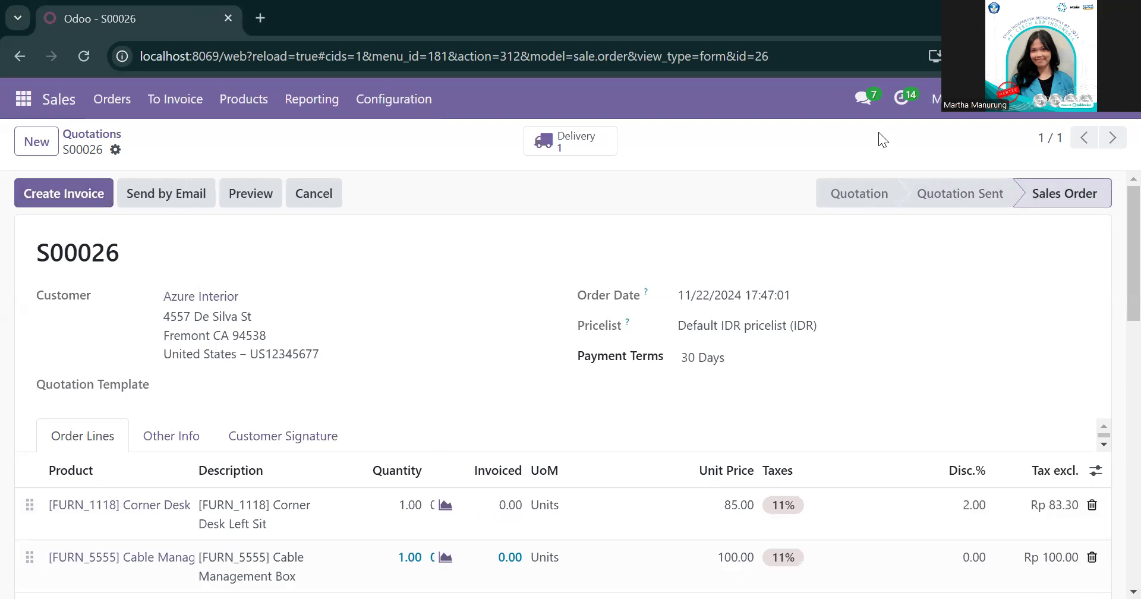
# Step: Create a draft regular invoice from the confirmed Azure Interior sales order
pyautogui.click(1040, 117)
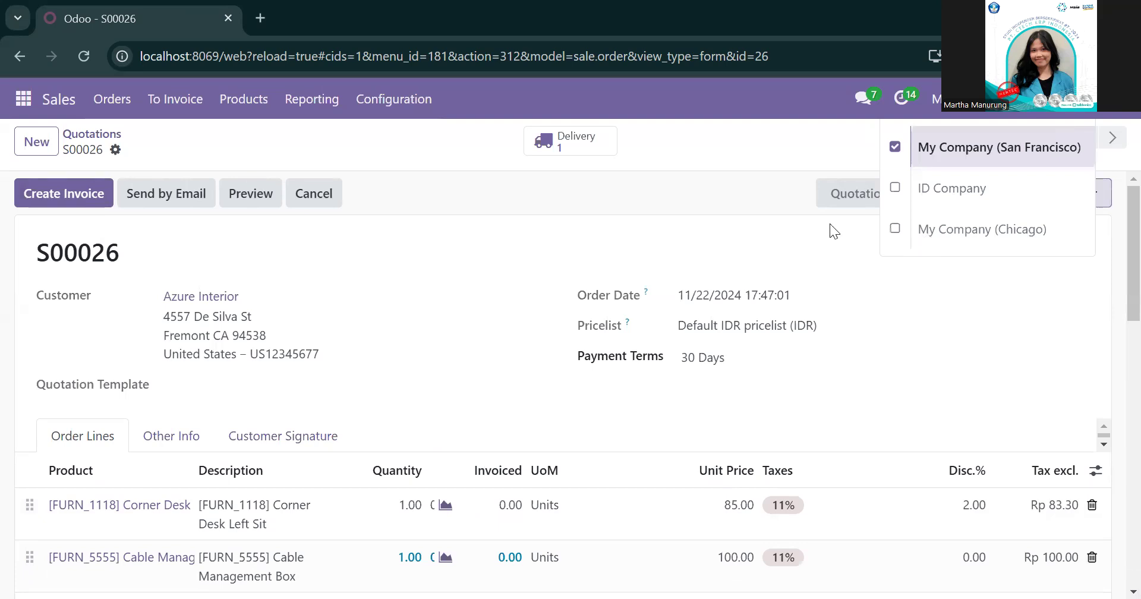
pyautogui.press('Escape')
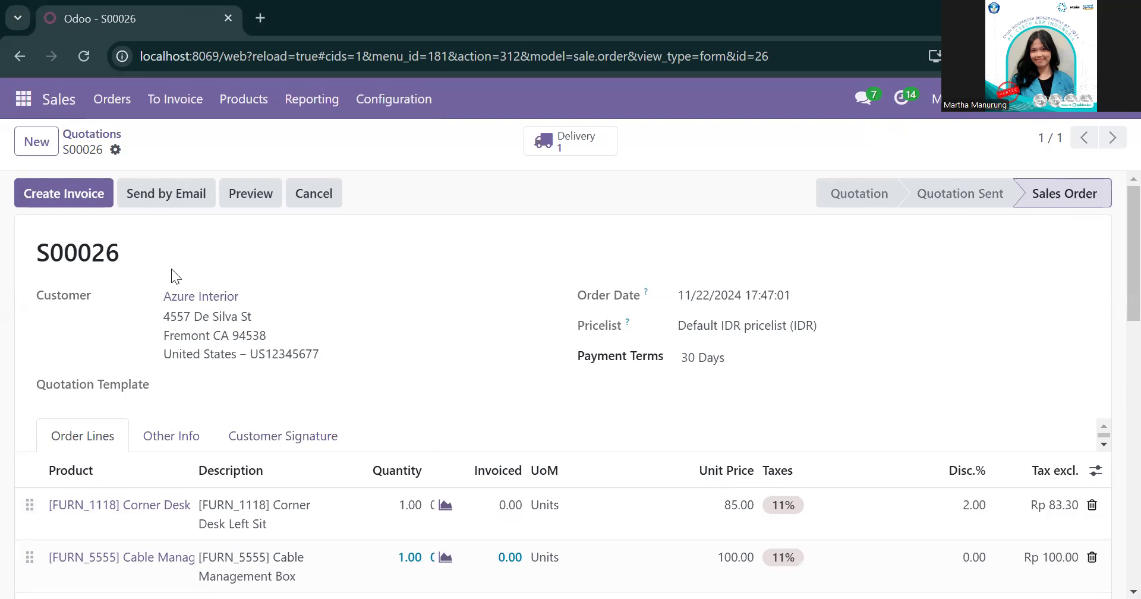
pyautogui.click(71, 204)
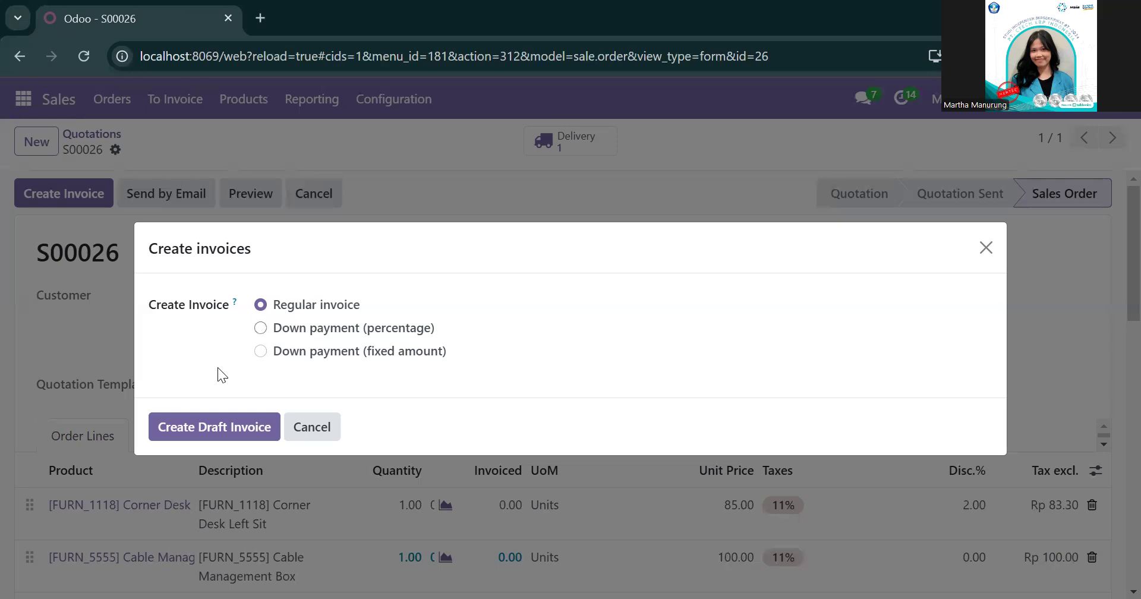
pyautogui.click(190, 428)
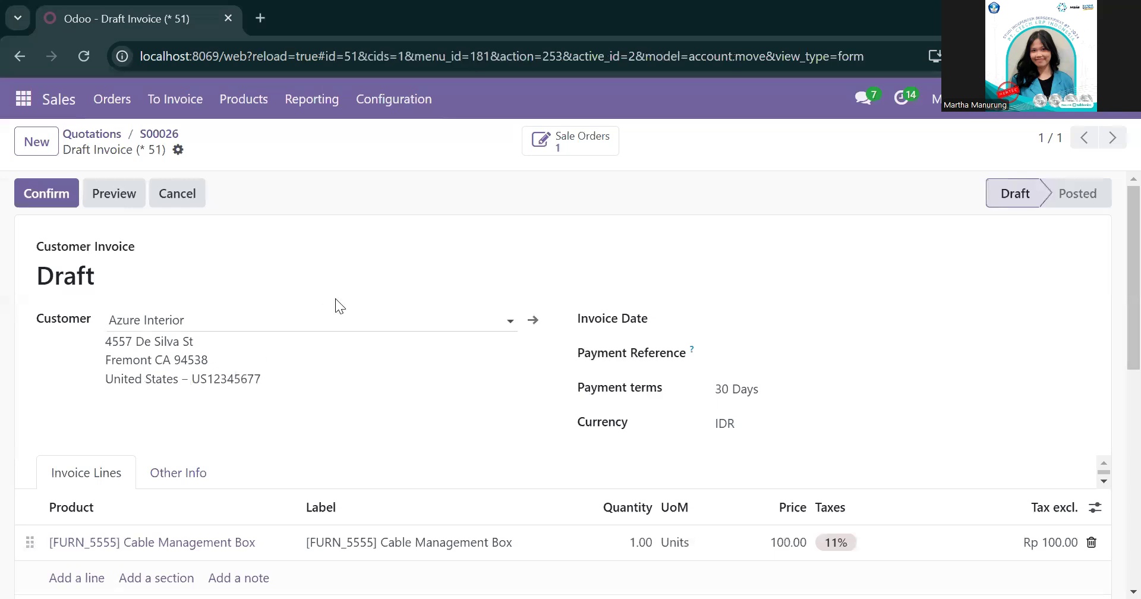
# Step: Examine the draft invoice's customer details, payment terms, invoice lines, taxes and totals
pyautogui.scroll(-2, 352, 289)
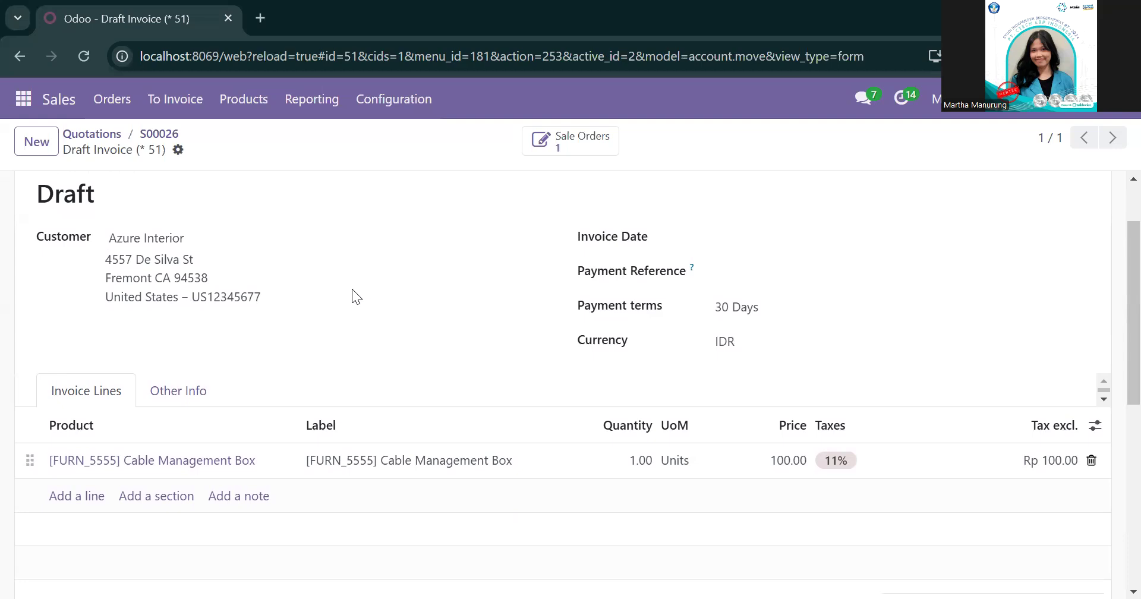
pyautogui.scroll(1, 352, 289)
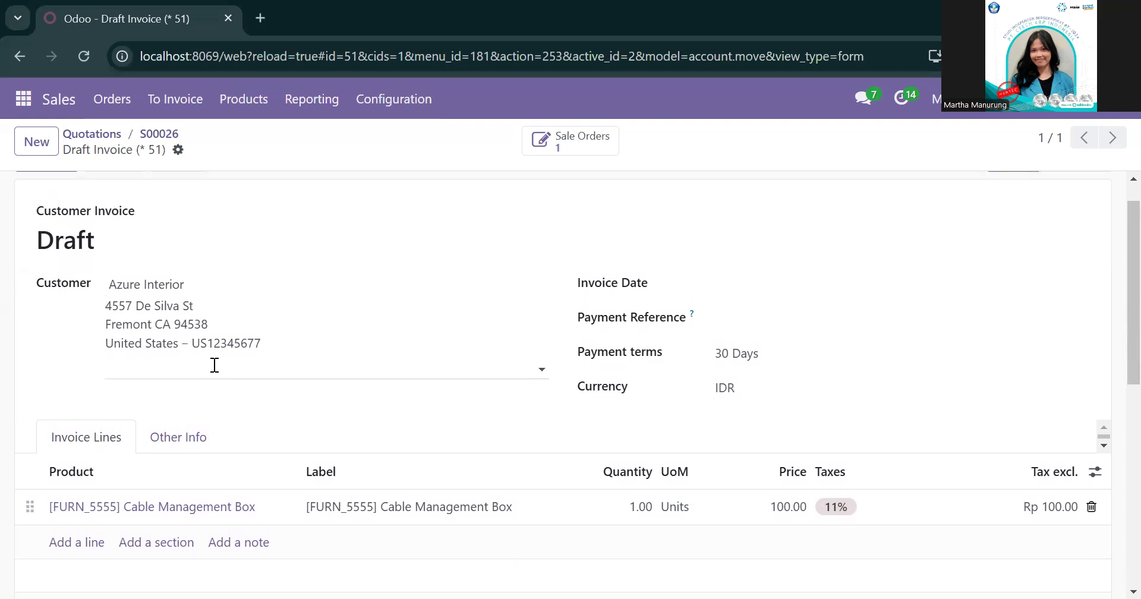
pyautogui.scroll(-1, 294, 361)
pyautogui.scroll(-1, 294, 362)
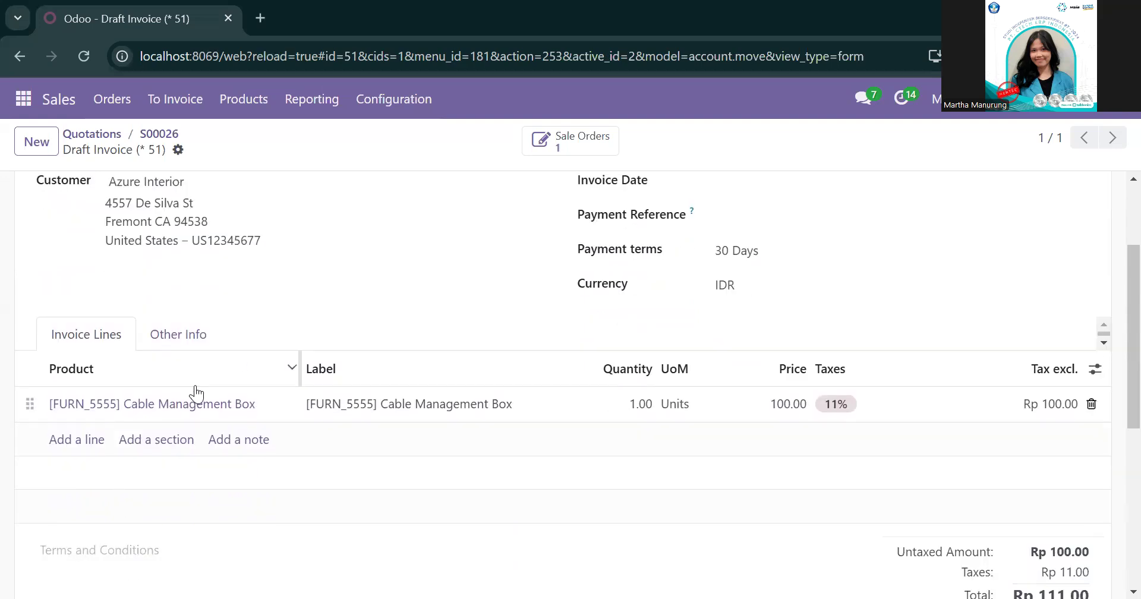
pyautogui.scroll(1, 373, 274)
pyautogui.scroll(-2, 373, 273)
pyautogui.scroll(4, 373, 273)
pyautogui.scroll(-2, 373, 273)
pyautogui.scroll(2, 373, 273)
pyautogui.scroll(-2, 373, 273)
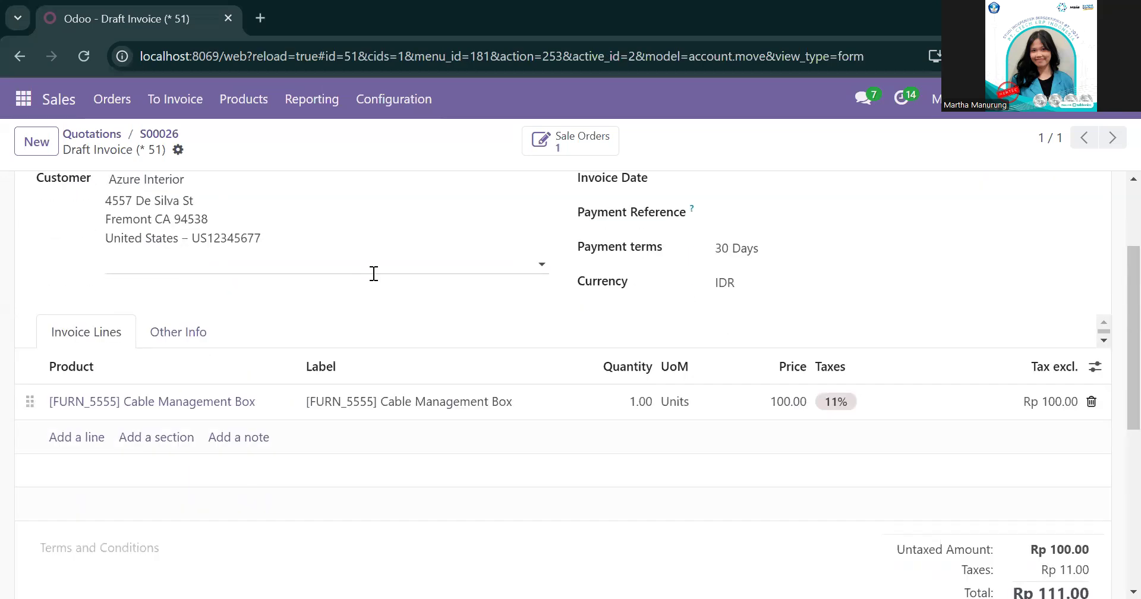
pyautogui.click(83, 435)
pyautogui.click(83, 435)
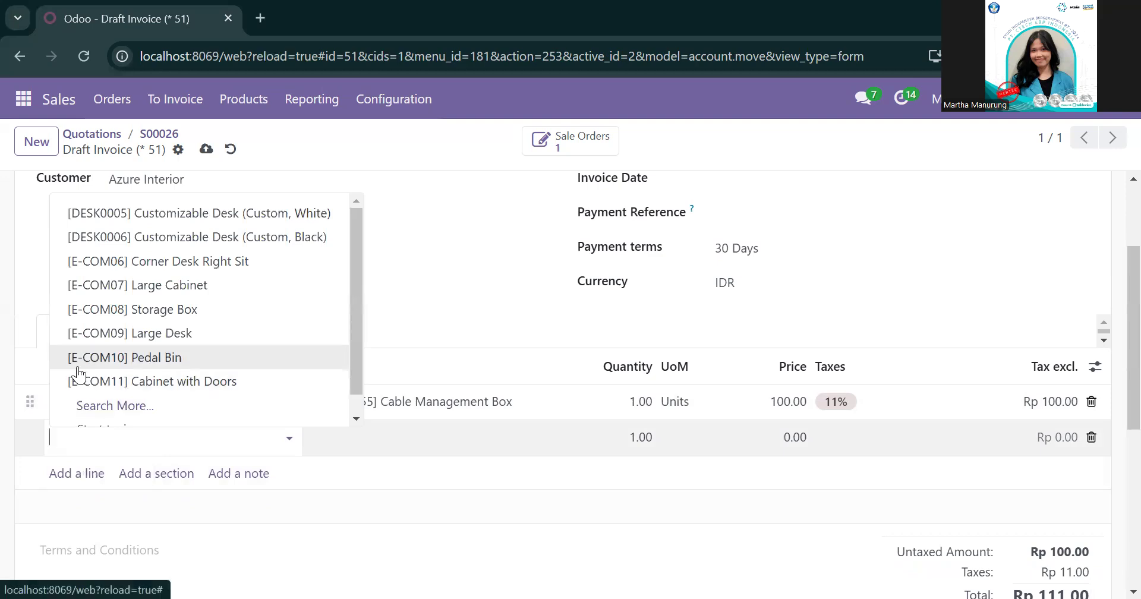
pyautogui.scroll(-1, 101, 353)
pyautogui.scroll(1, 104, 352)
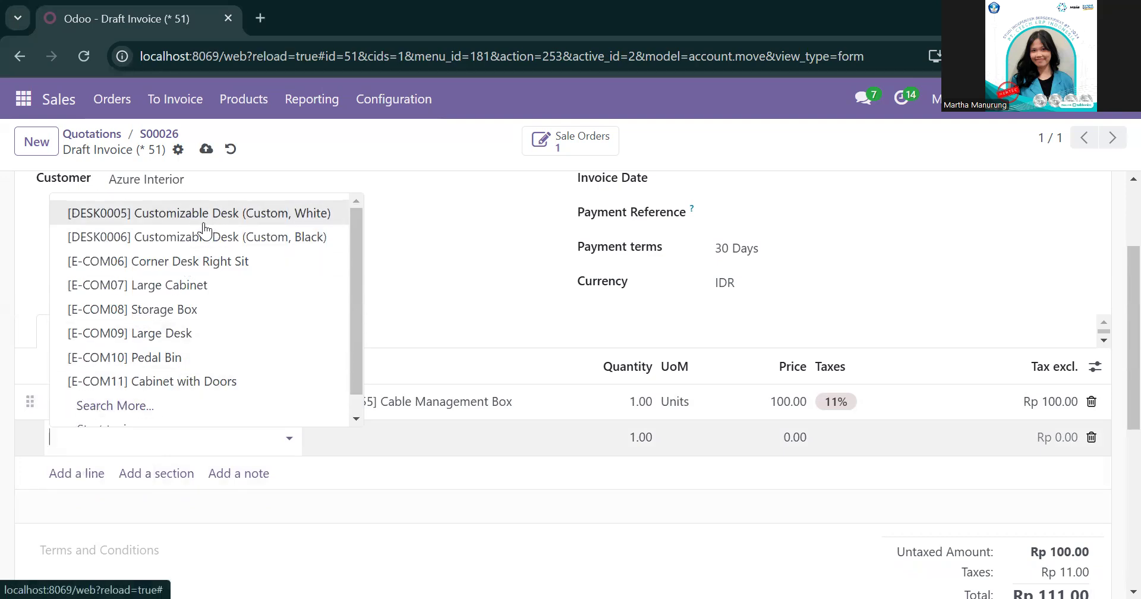
pyautogui.click(258, 538)
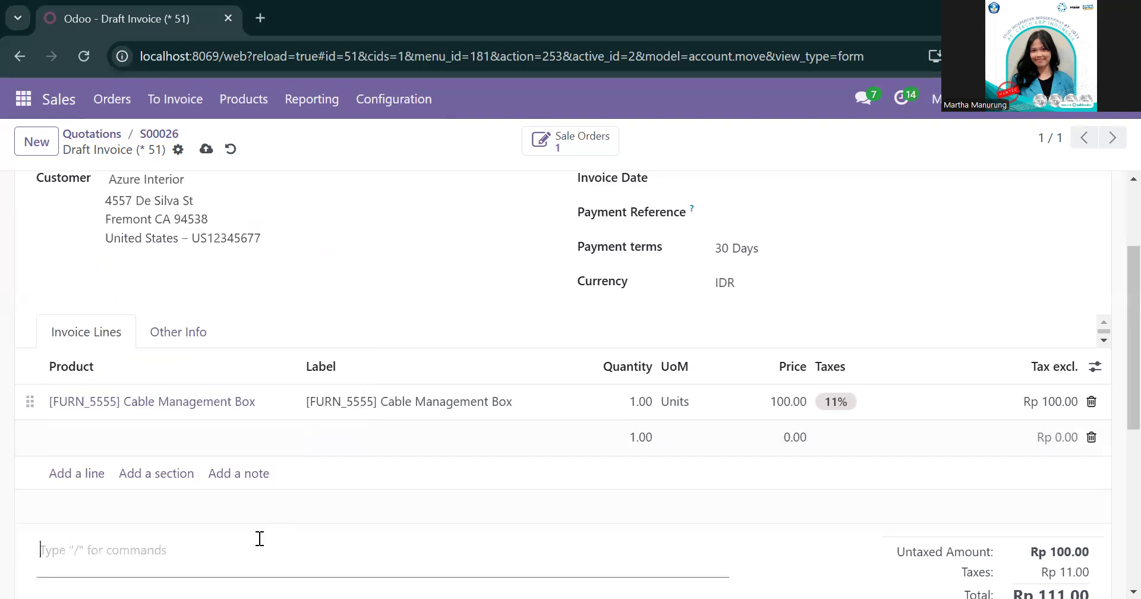
# Step: Set the draft invoice's date to 11/22/2024 and confirm the invoice
pyautogui.scroll(3, 240, 500)
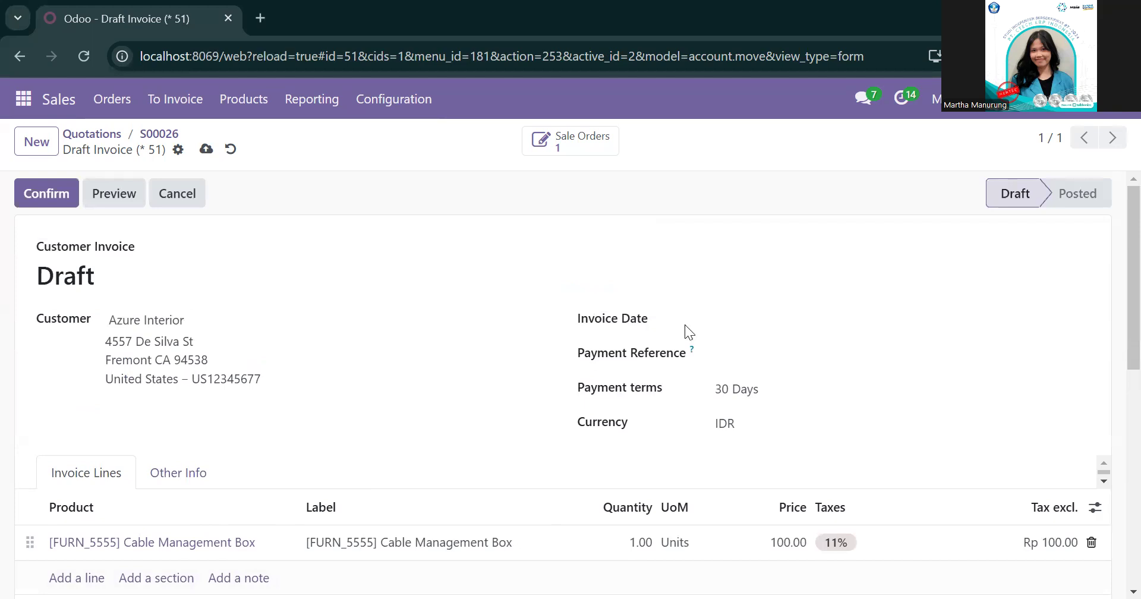
pyautogui.click(718, 319)
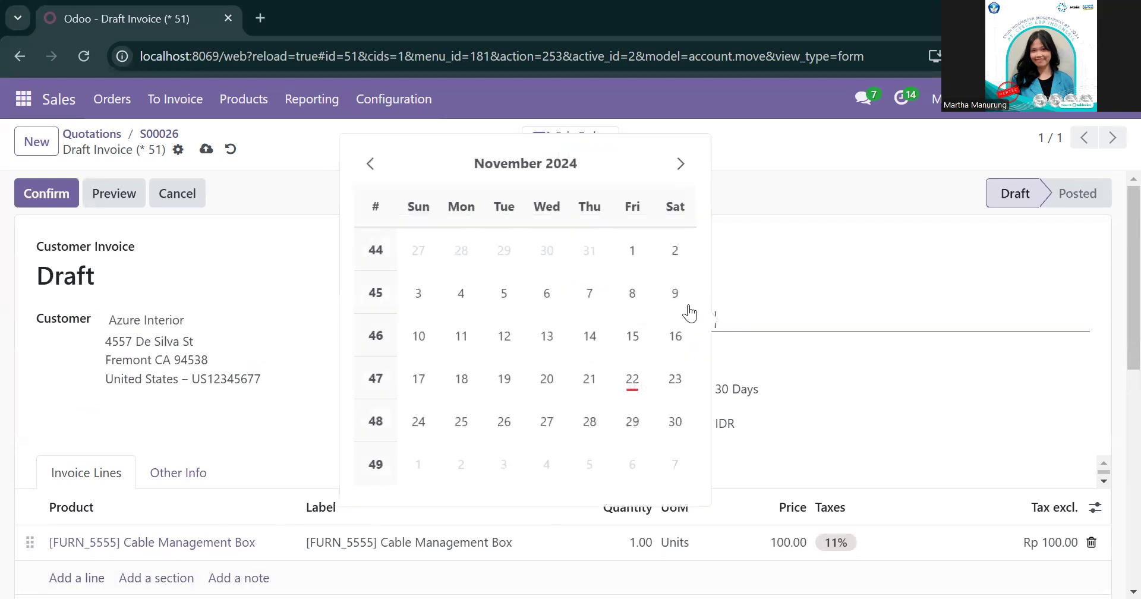
pyautogui.click(675, 379)
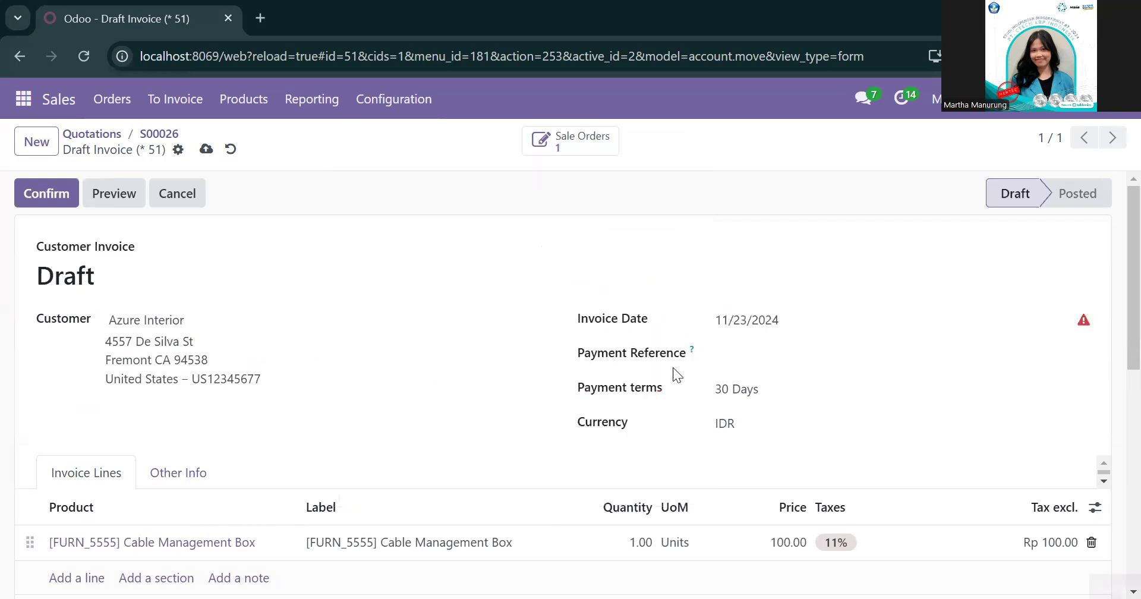
pyautogui.click(731, 333)
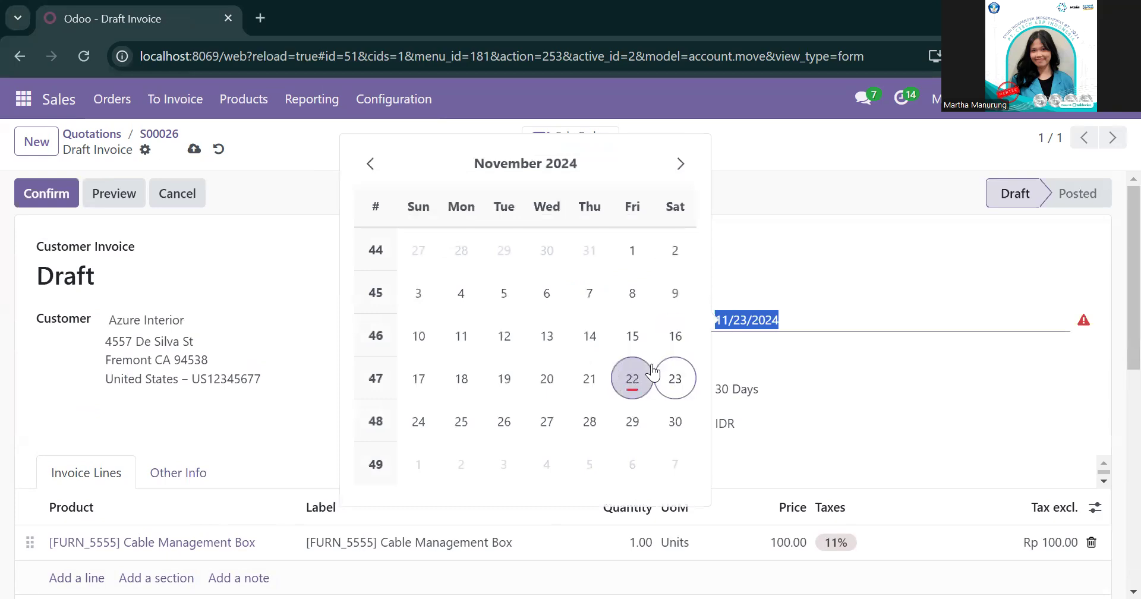
pyautogui.click(632, 379)
pyautogui.click(739, 354)
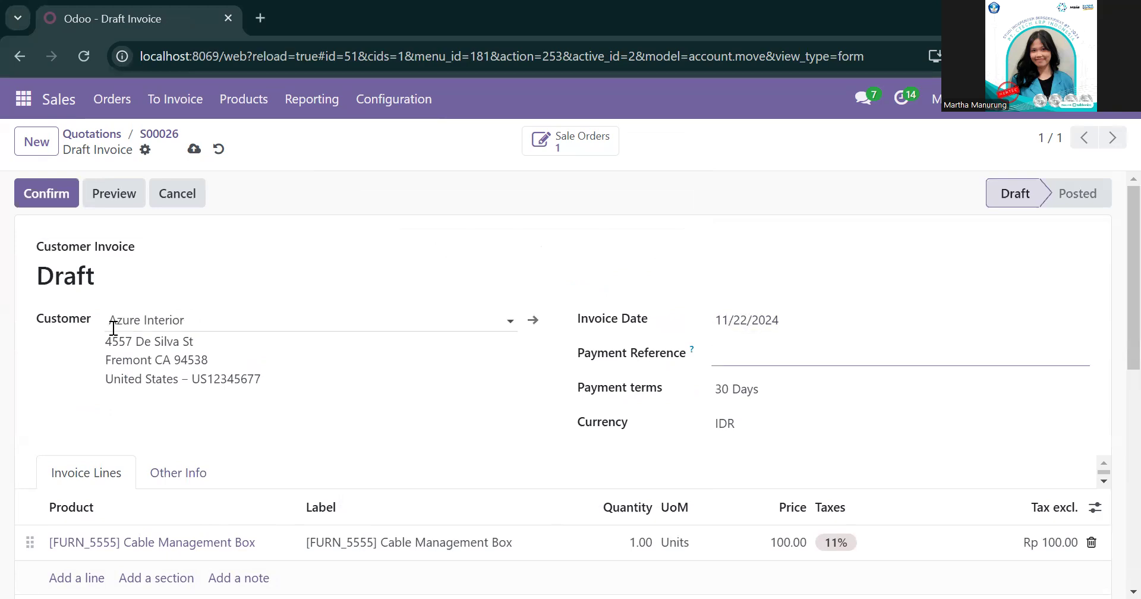
pyautogui.click(31, 201)
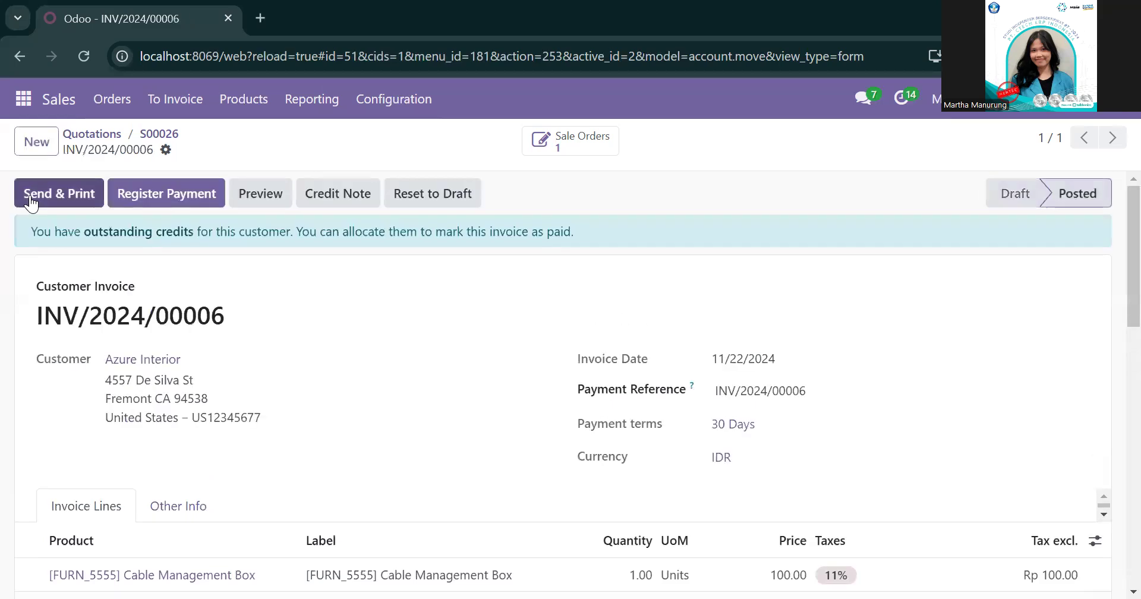
# Step: Register the posted invoice's full payment through the Bank journal with the Manual payment method
pyautogui.scroll(-1, 301, 410)
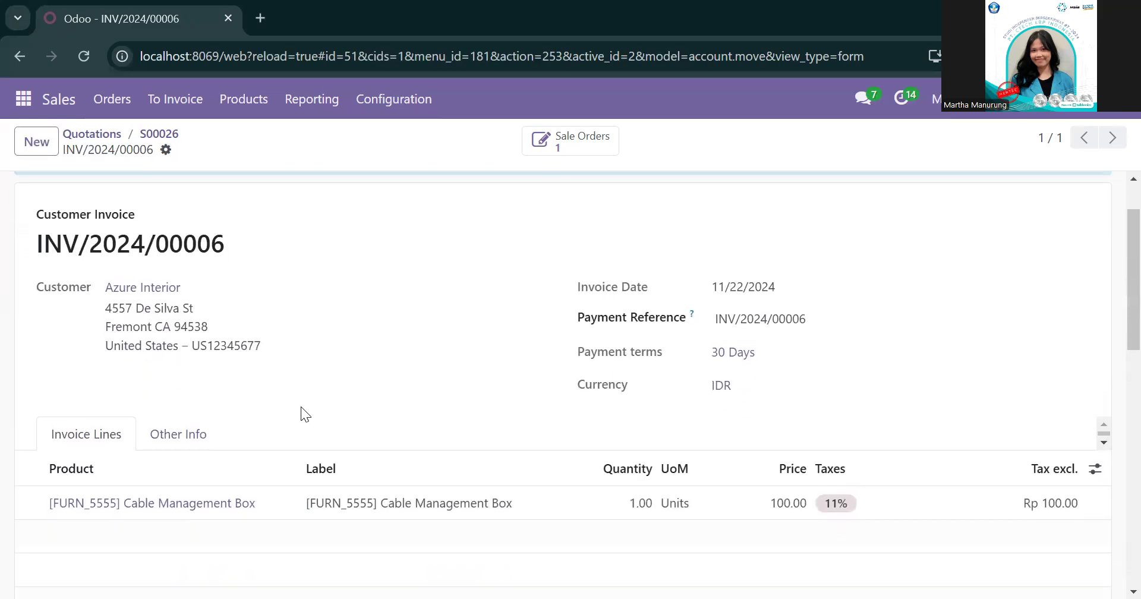
pyautogui.scroll(1, 301, 409)
pyautogui.scroll(1, 300, 406)
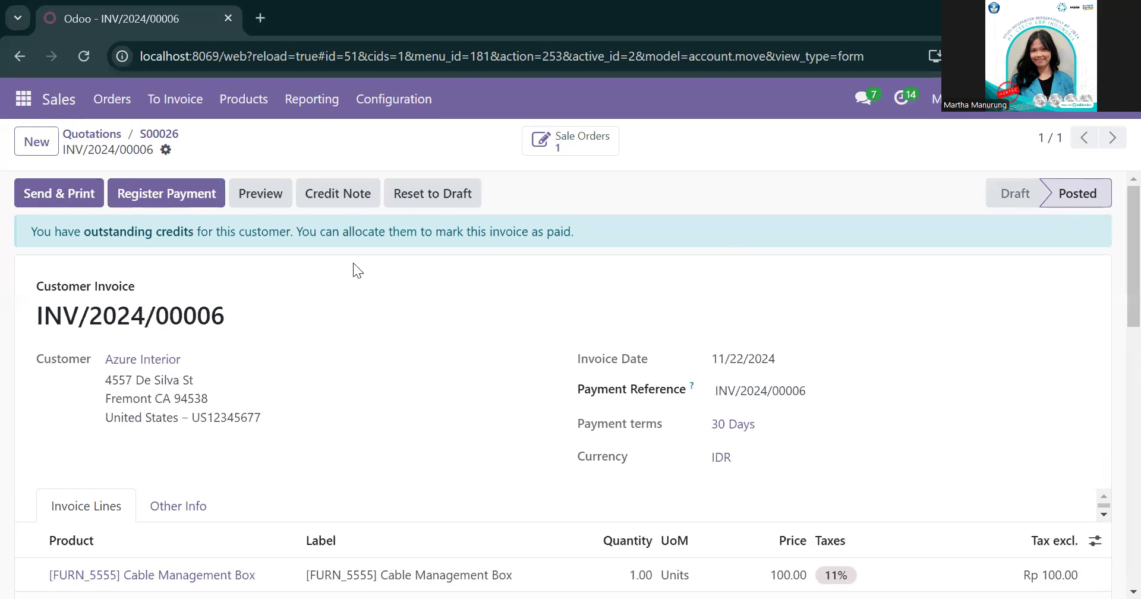
pyautogui.click(198, 196)
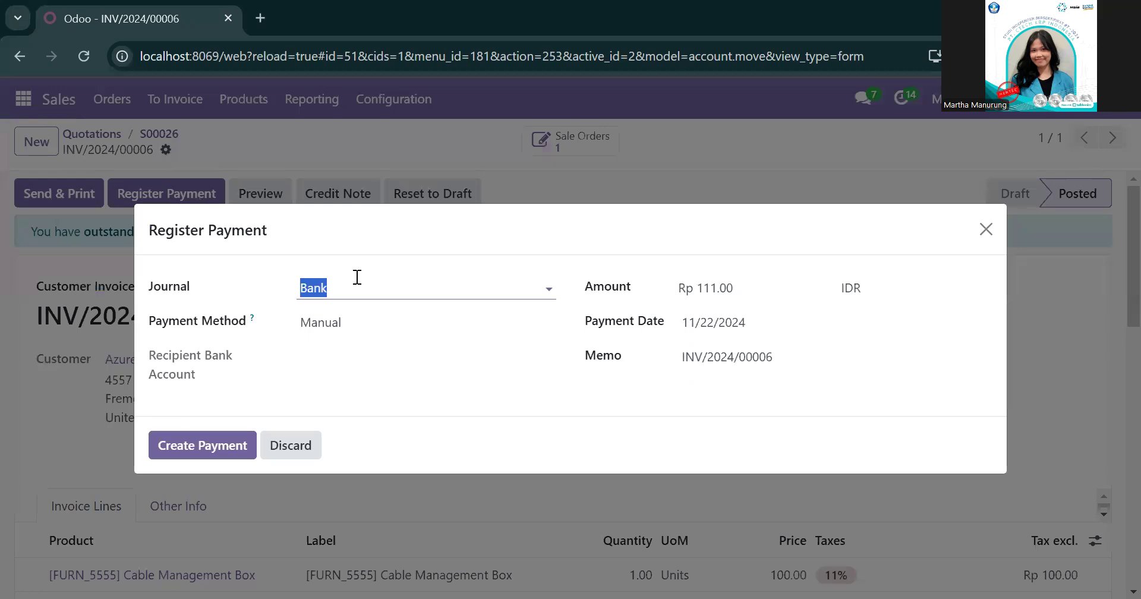
pyautogui.click(172, 455)
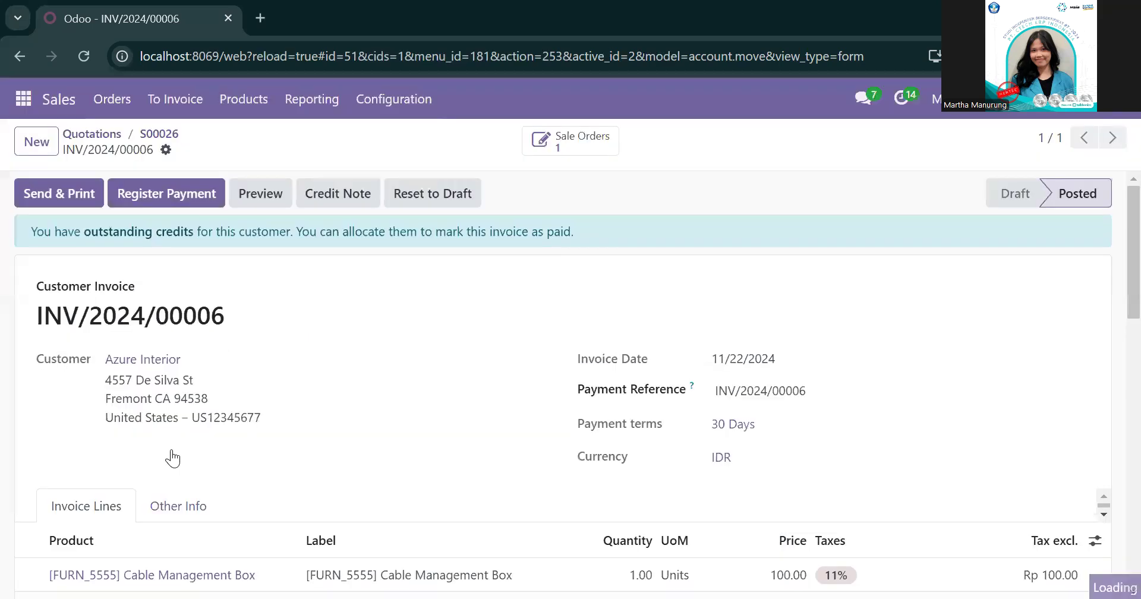